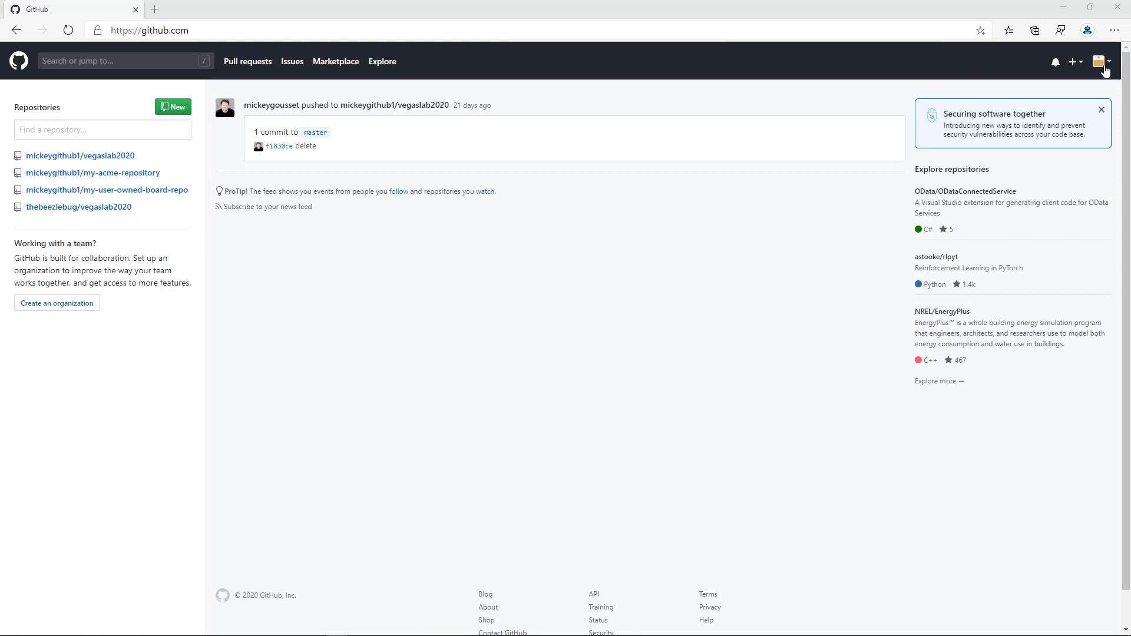
Open the User Owned Board 1 project from the account's own projects.
left_click(1102, 62)
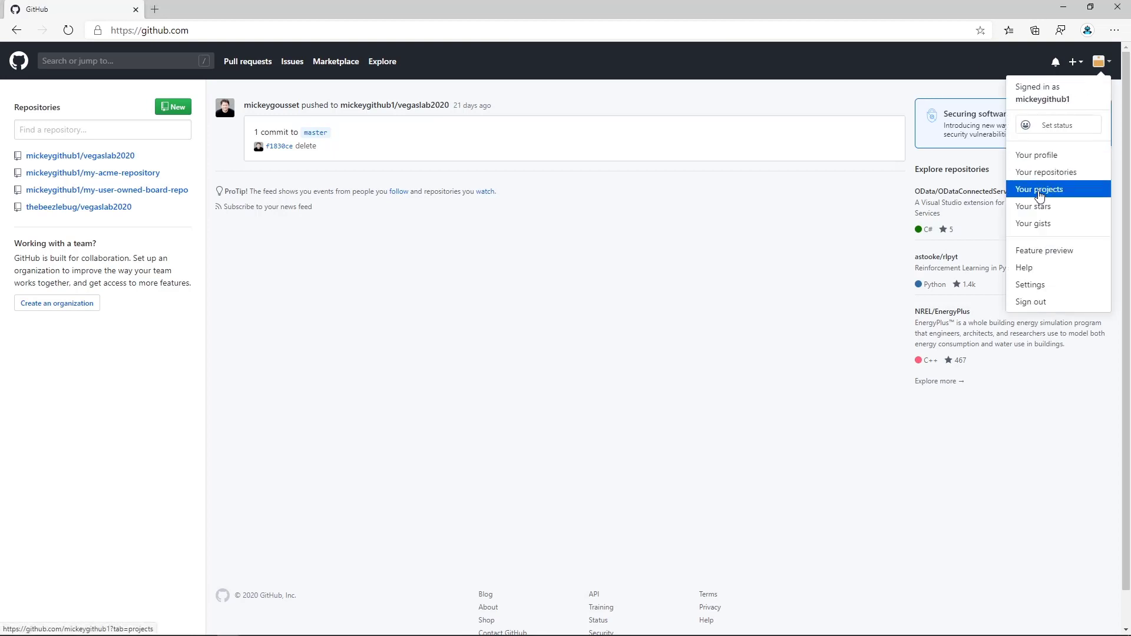
left_click(1039, 195)
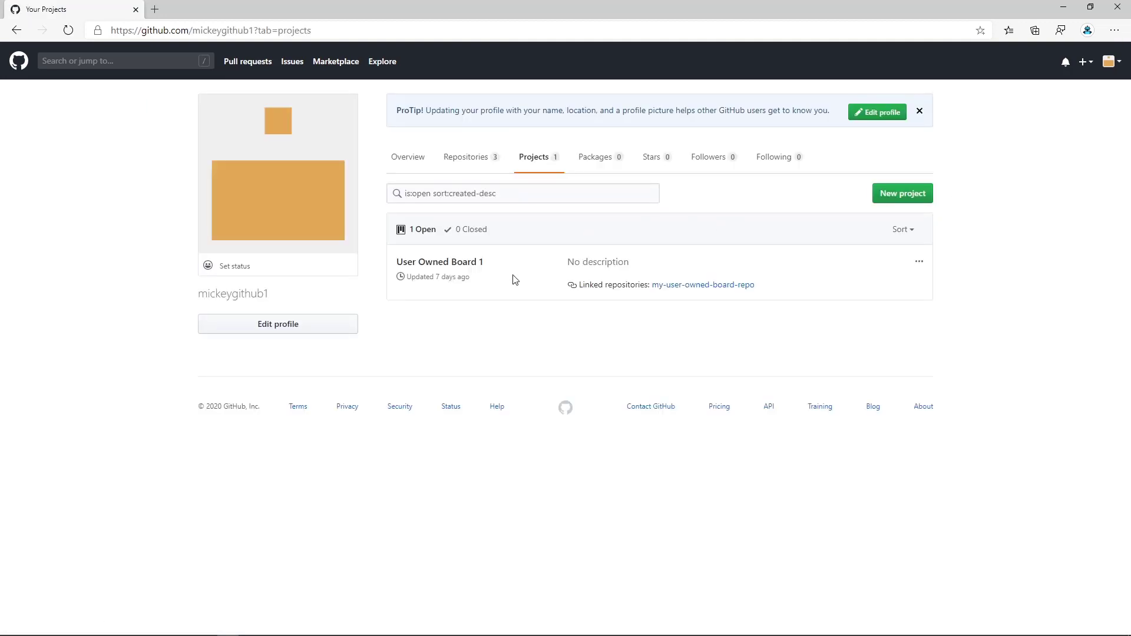
left_click(473, 270)
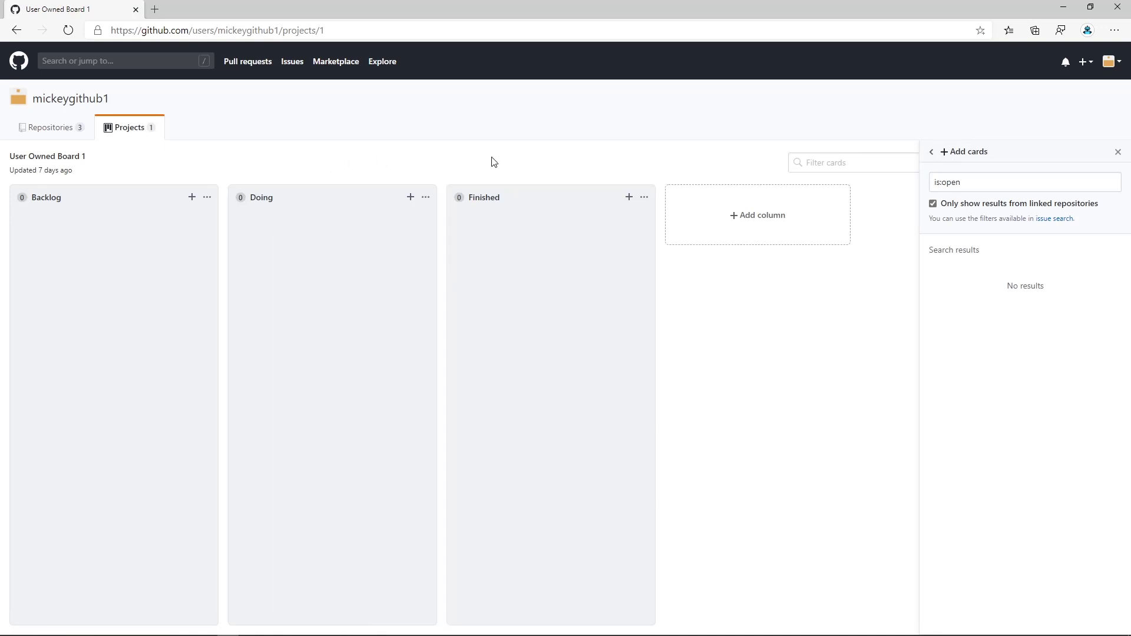
Check the automation settings of the Backlog column, and view the board's linked repositories and activity.
left_click(208, 200)
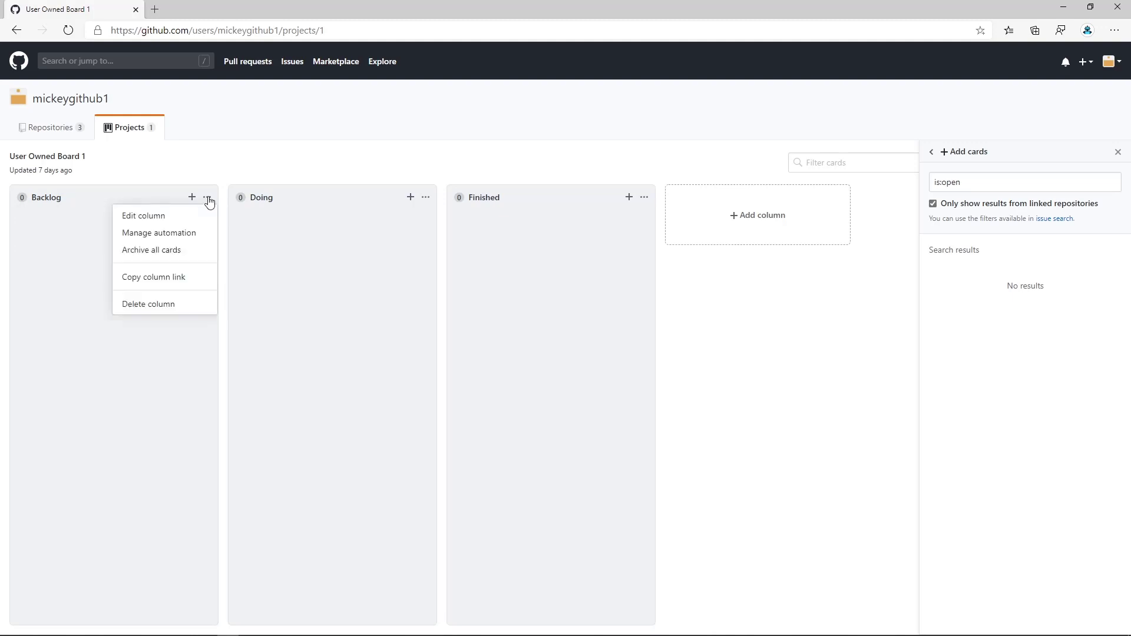
left_click(177, 233)
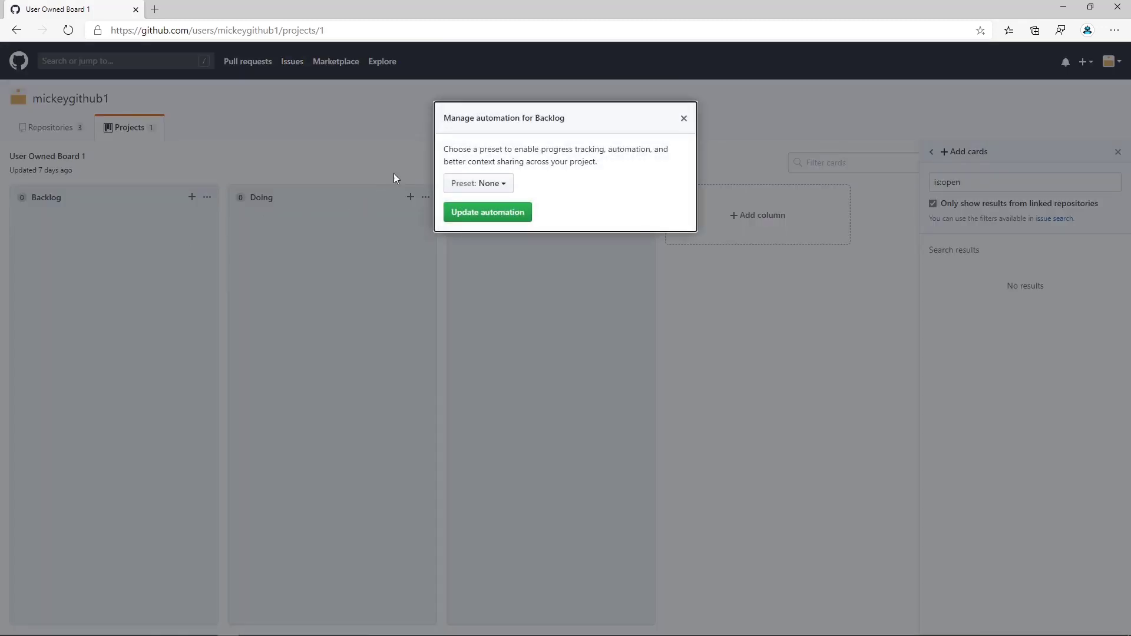
left_click(685, 120)
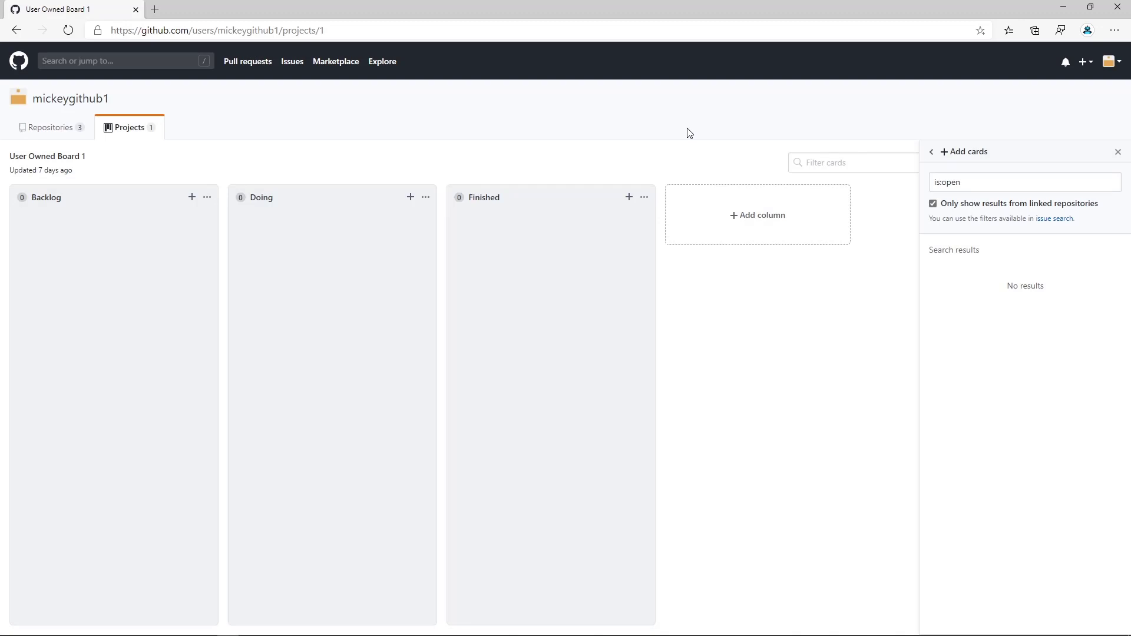
left_click(932, 152)
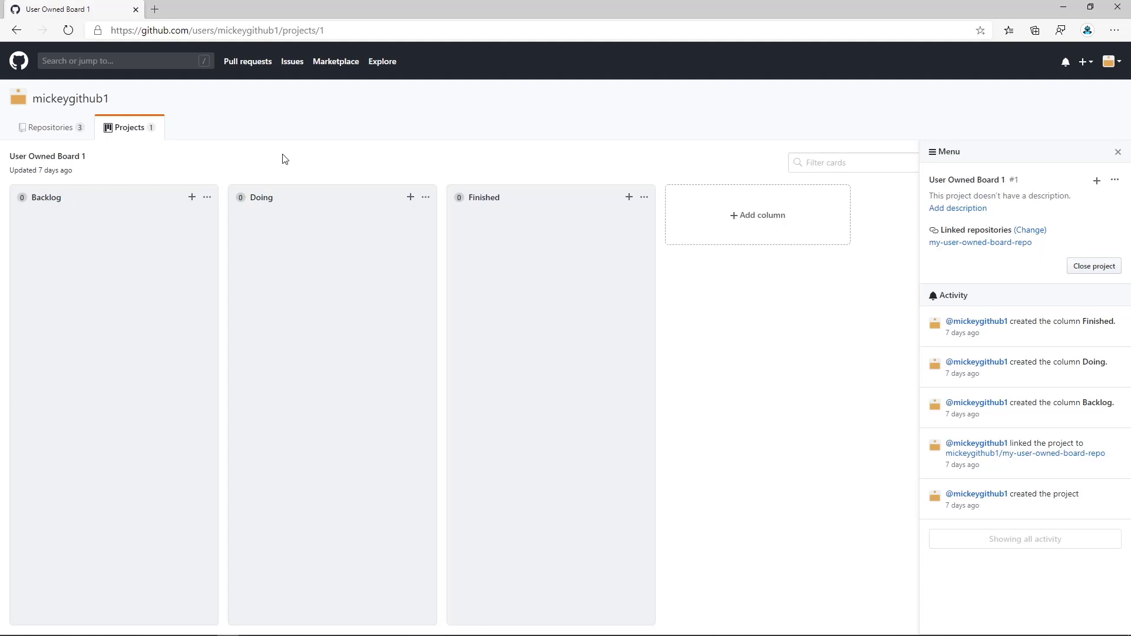
Start a new issue in my-user-owned-board-repo titled "My Issue One" with the comment "I am an issue".
left_click(53, 128)
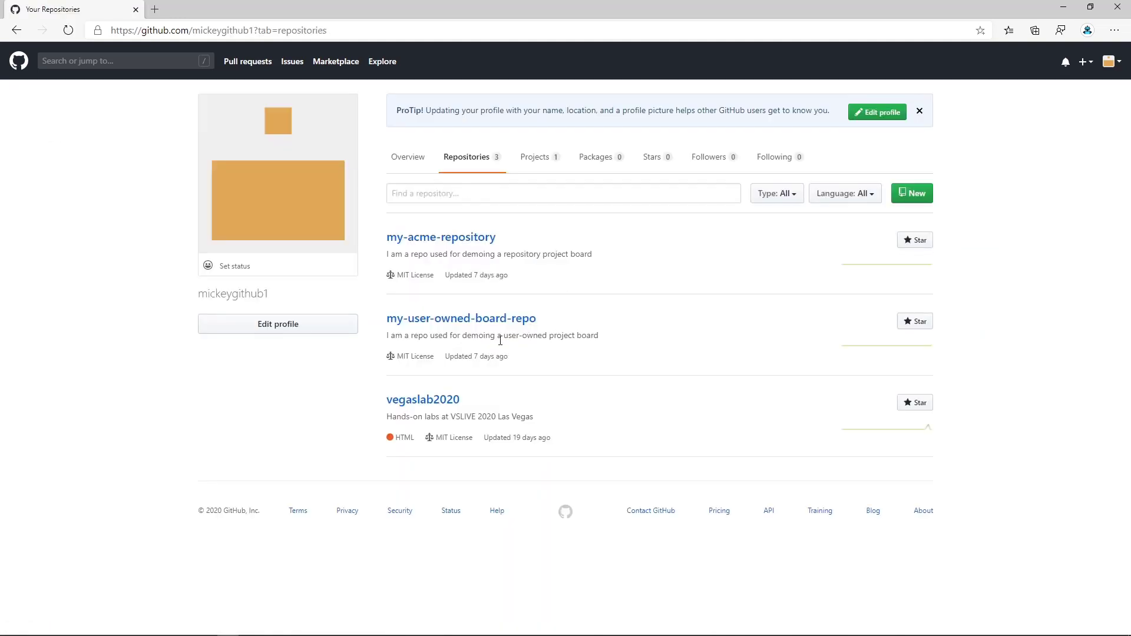
left_click(459, 323)
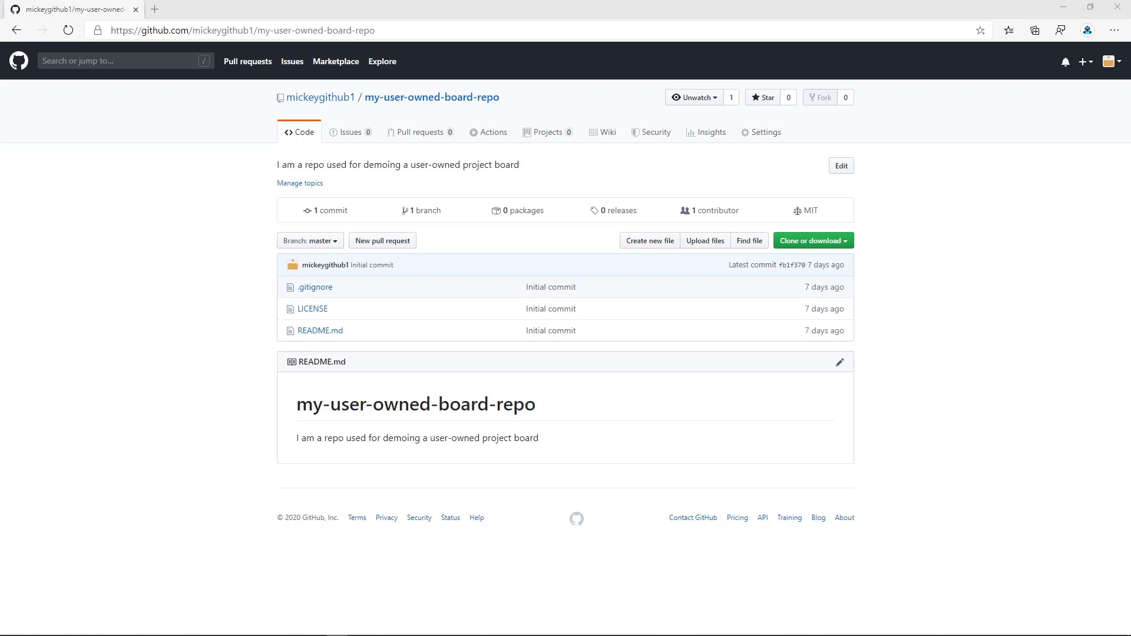
left_click(350, 135)
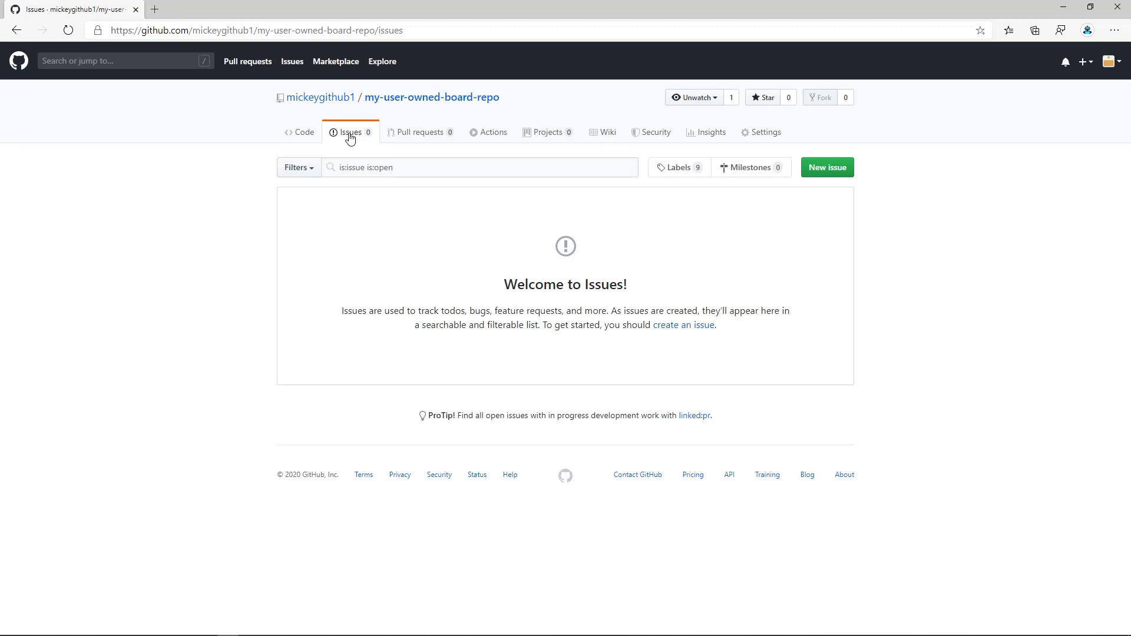
left_click(829, 171)
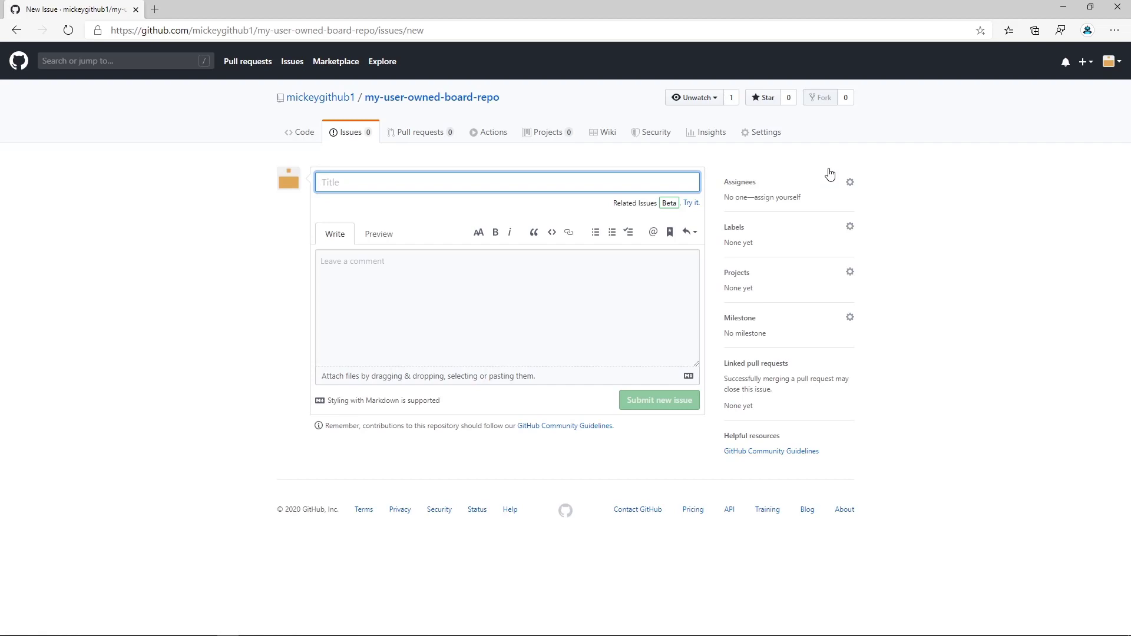
type("My I")
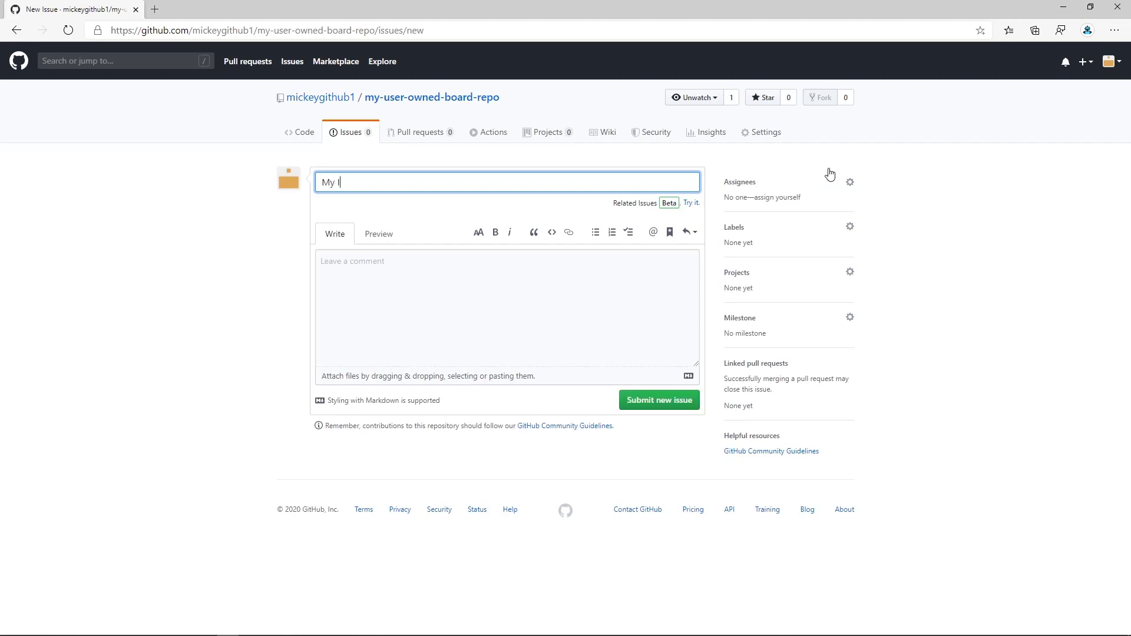
type("ssue One")
left_click(508, 294)
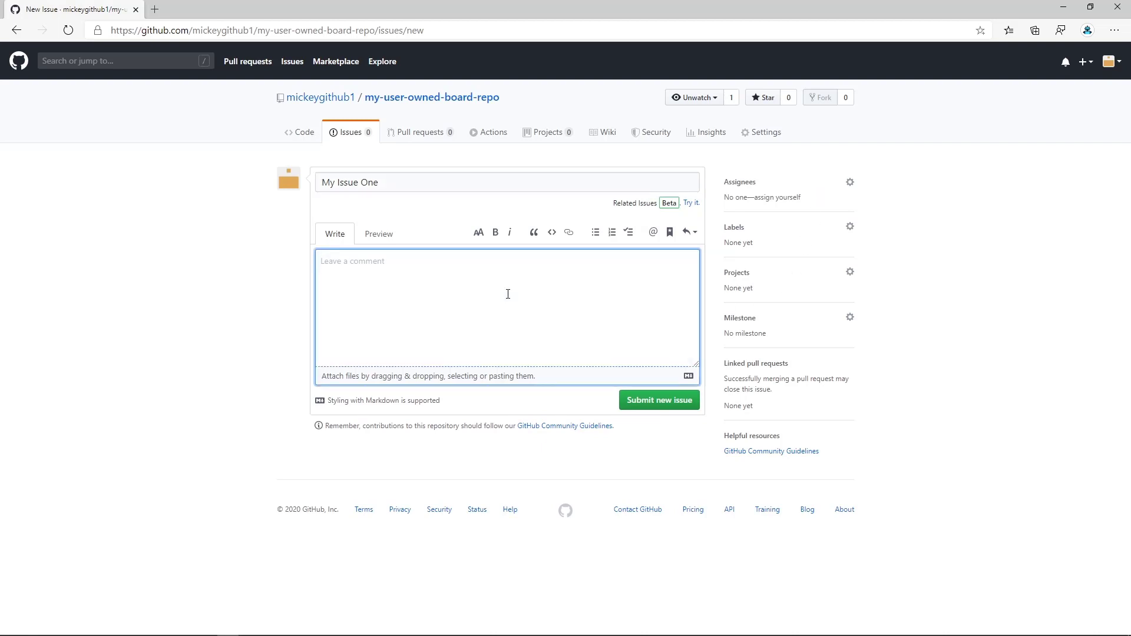
type("I am an issue")
Label the issue as bug, assign it to yourself, and submit it.
left_click(850, 228)
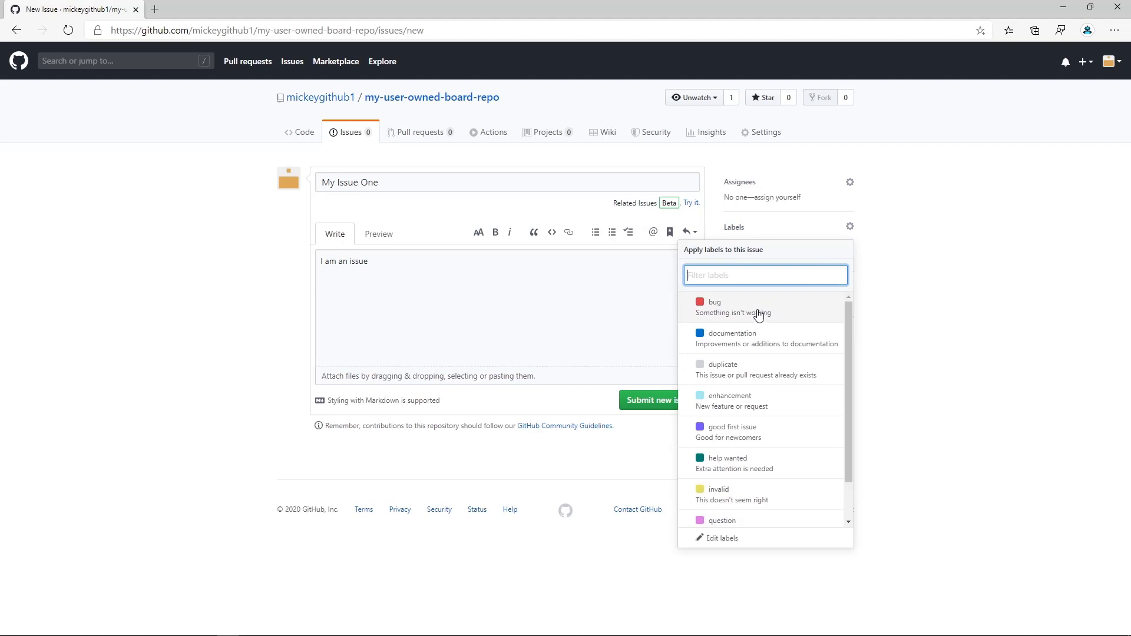
left_click(754, 316)
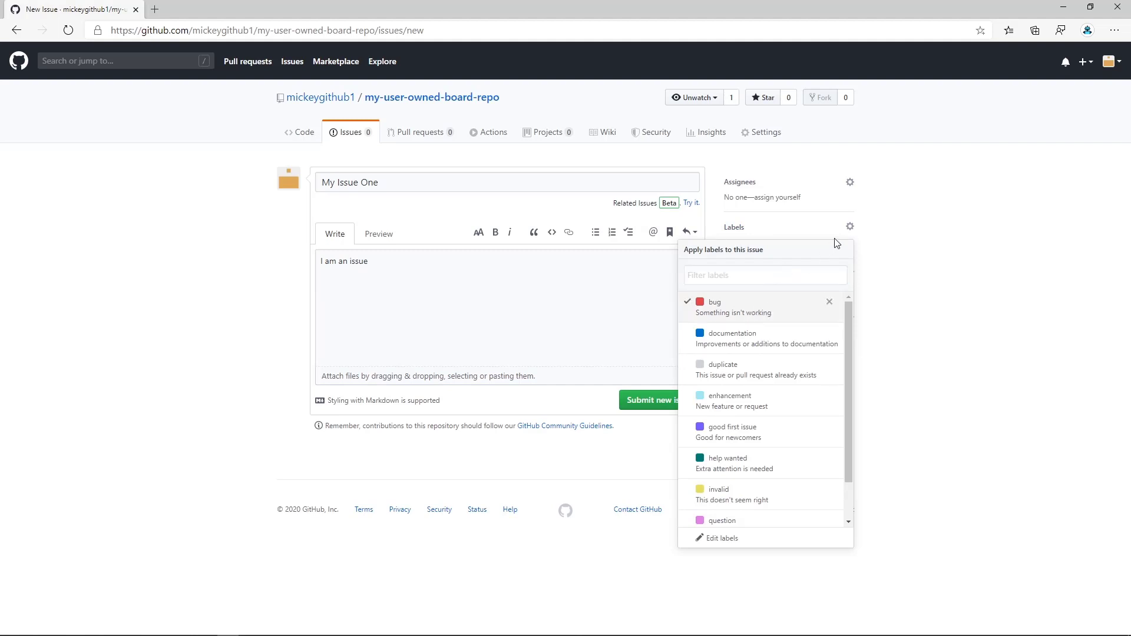
left_click(891, 244)
left_click(782, 198)
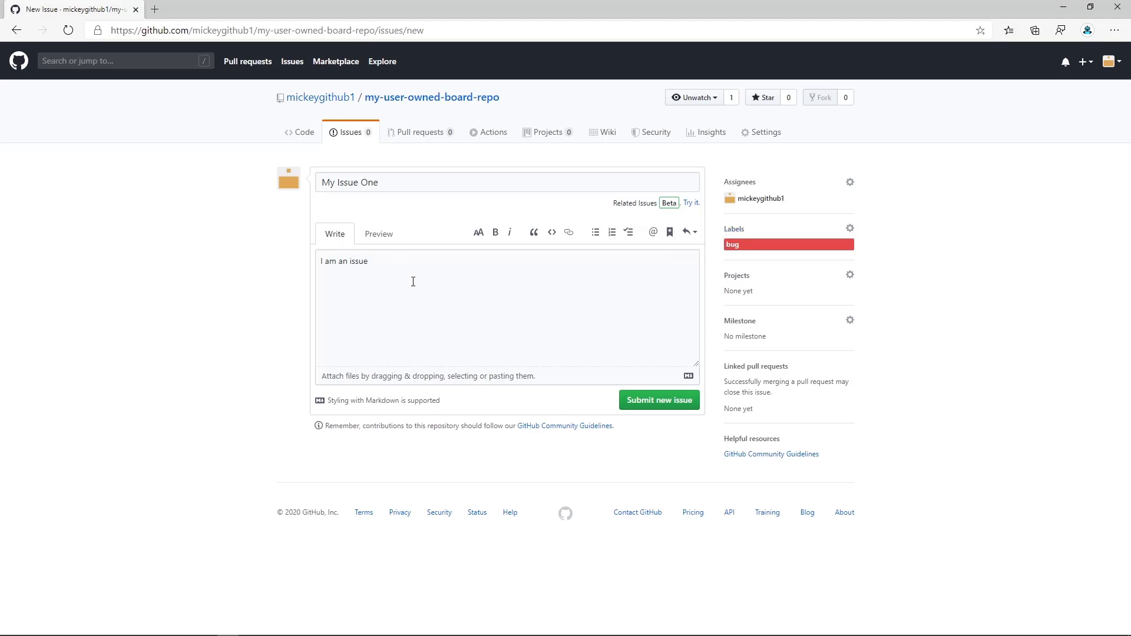
left_click(655, 401)
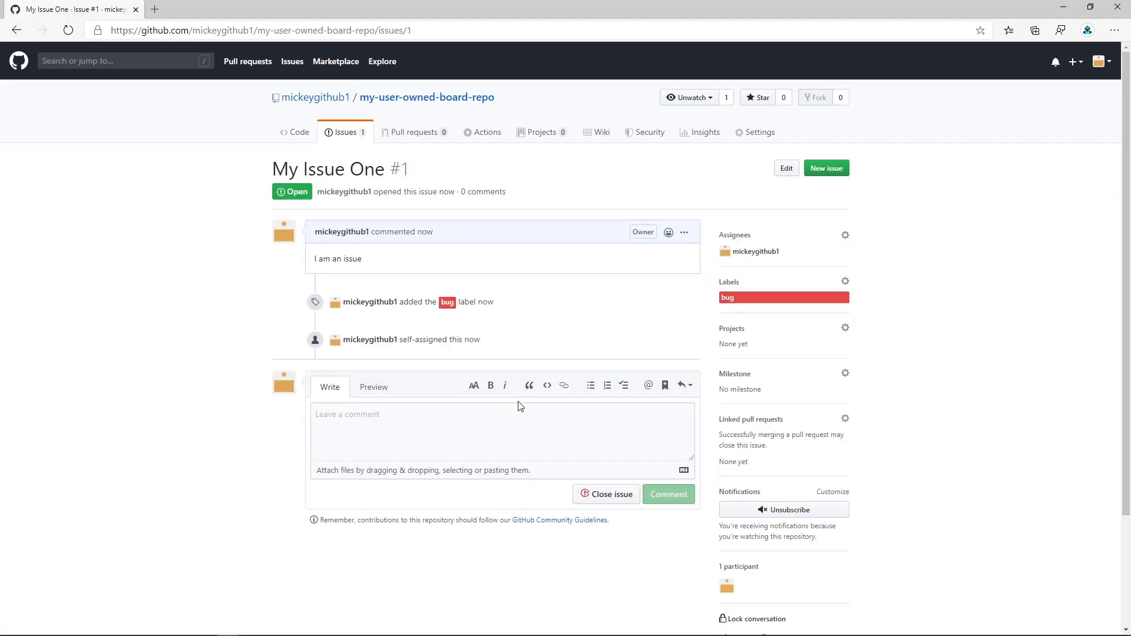
Submit another issue titled "My Issue Two" with the comment "I am another issue" and the documentation label.
left_click(837, 170)
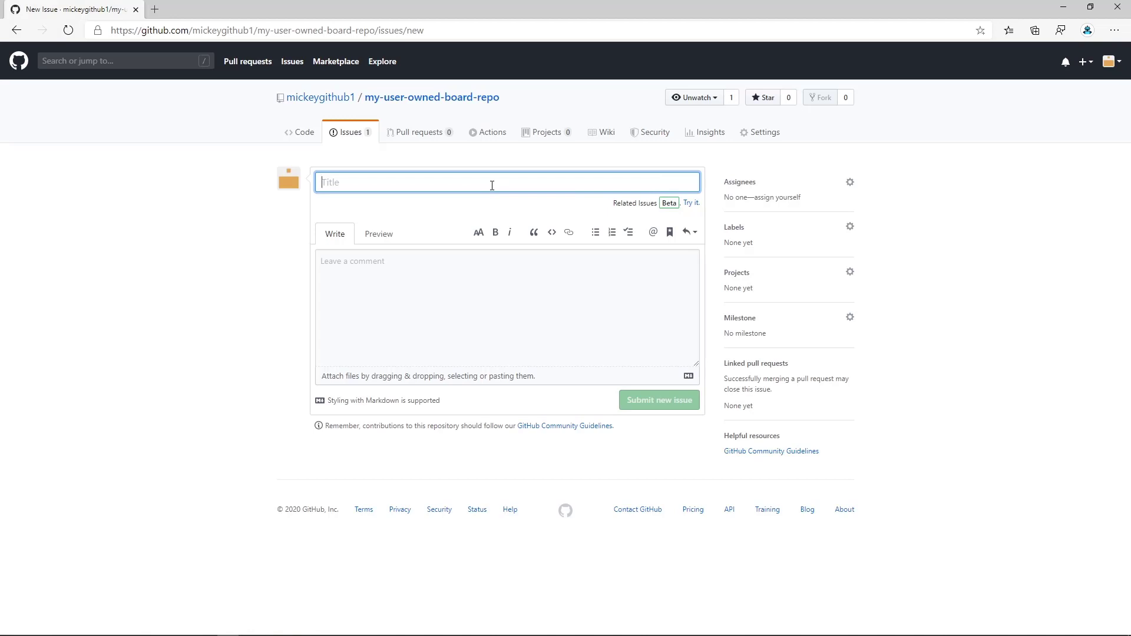
type("My Issue Two")
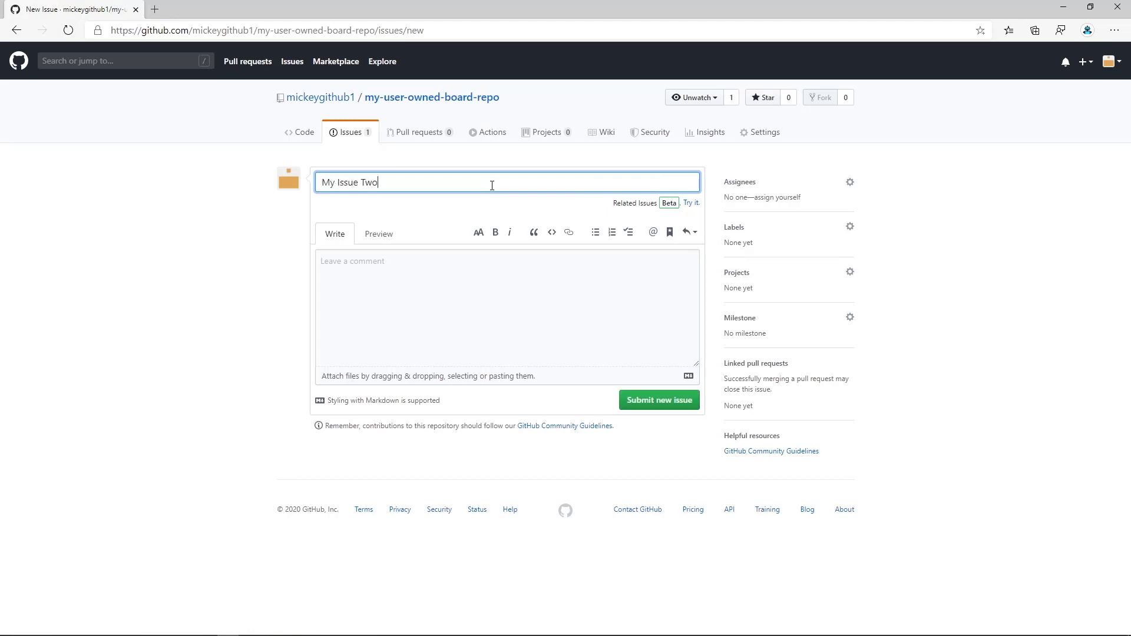
left_click(430, 275)
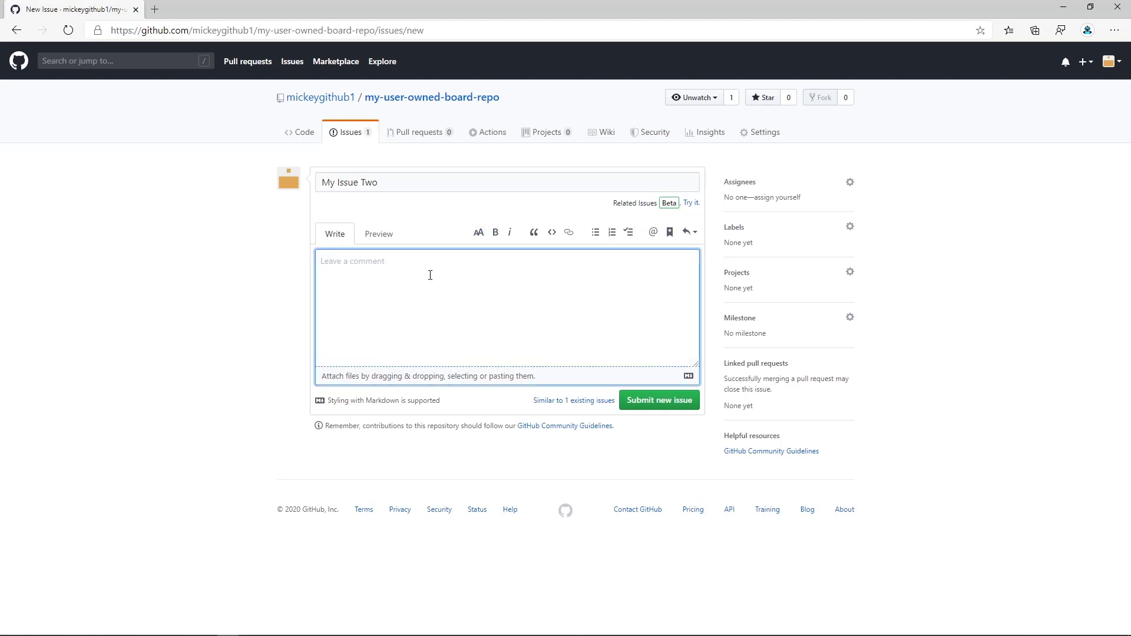
type("I am another issue")
left_click(850, 227)
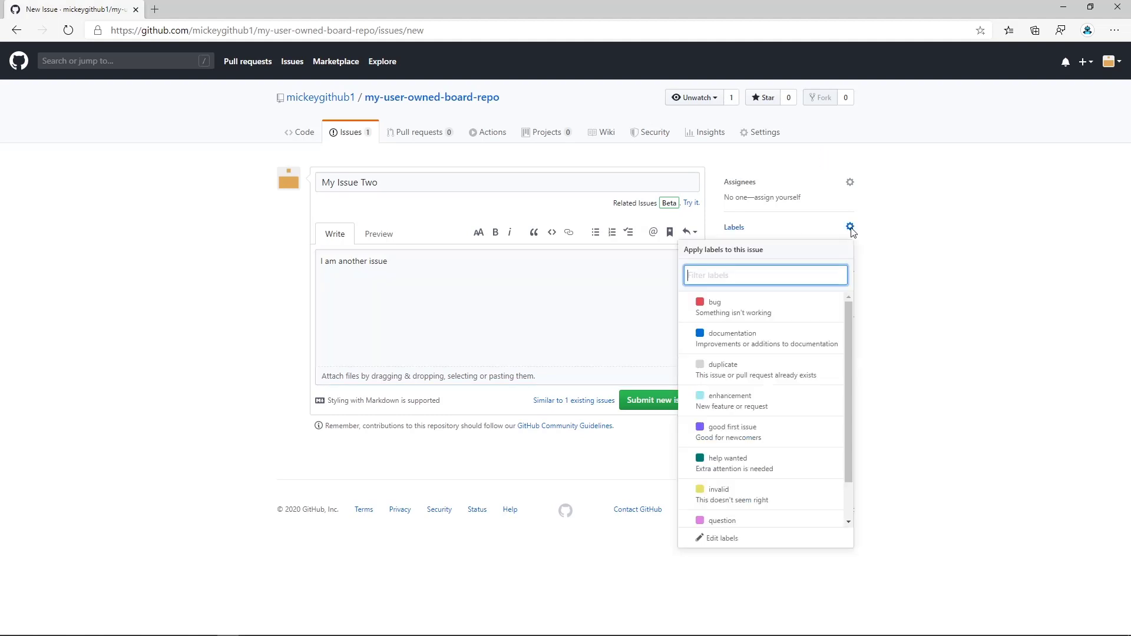
left_click(778, 348)
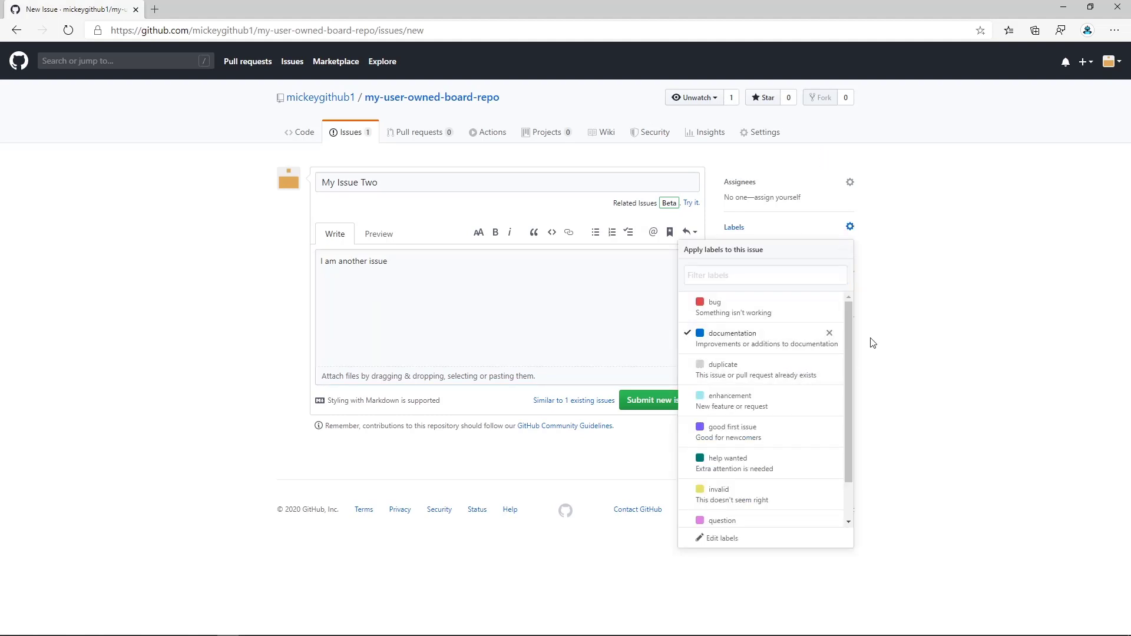
left_click(871, 338)
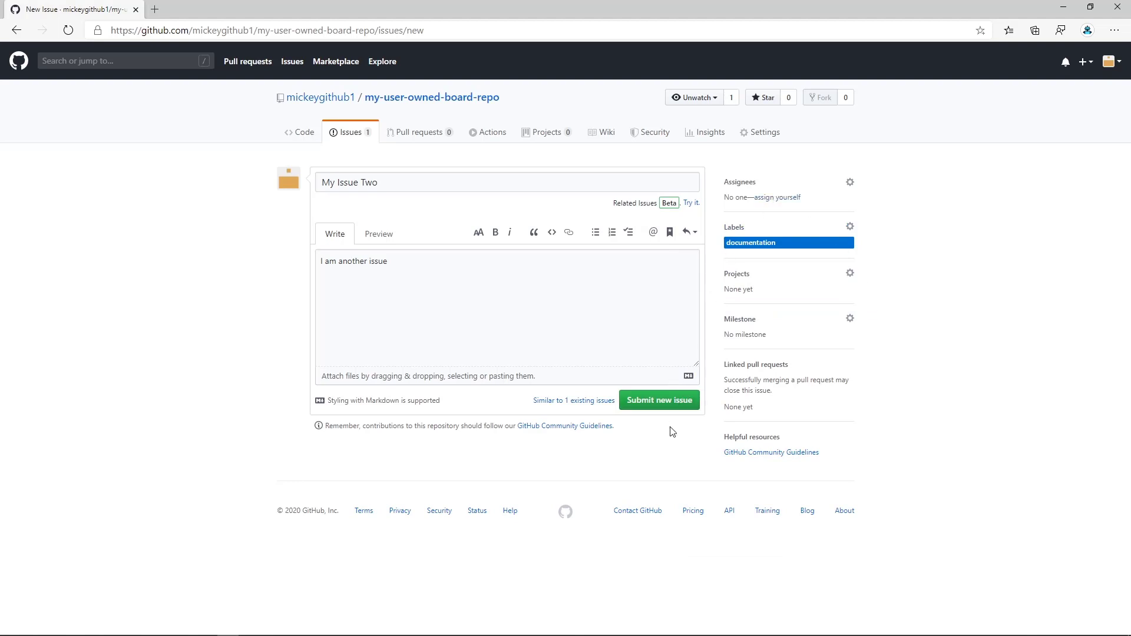
left_click(651, 404)
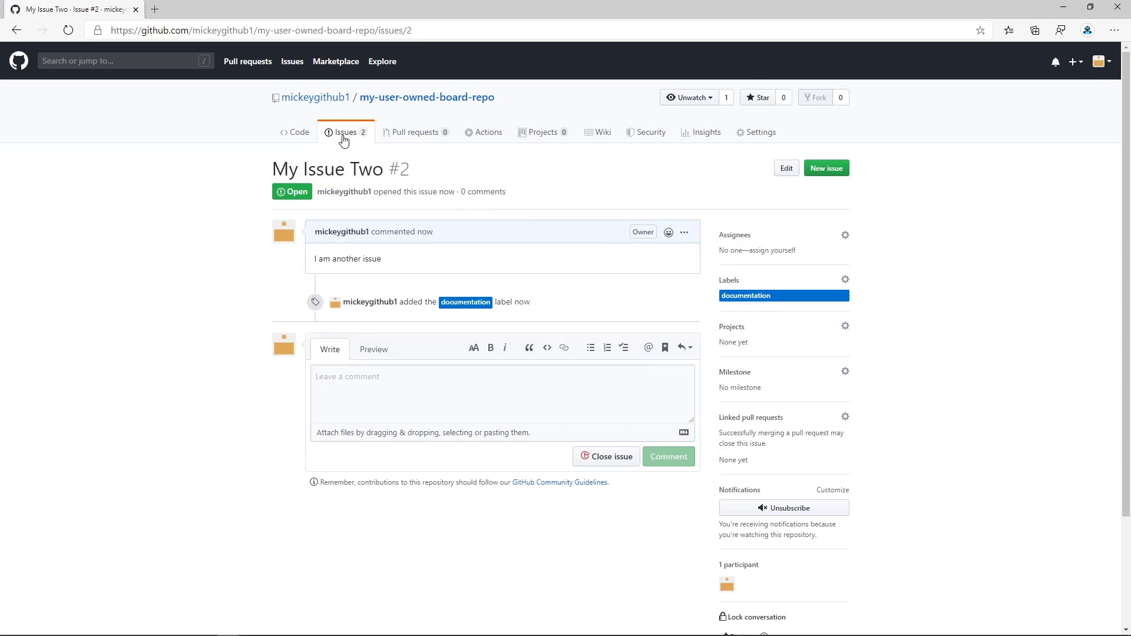
Look at My Issue Two from the repository's issue list and return to the list.
left_click(343, 135)
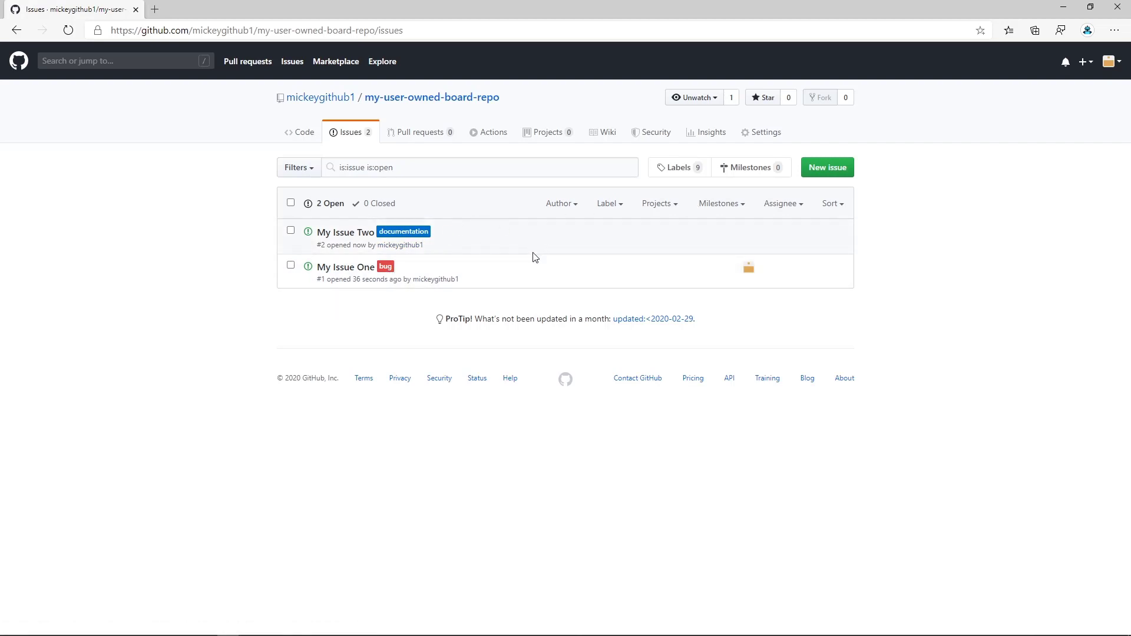
mouse_move(331, 236)
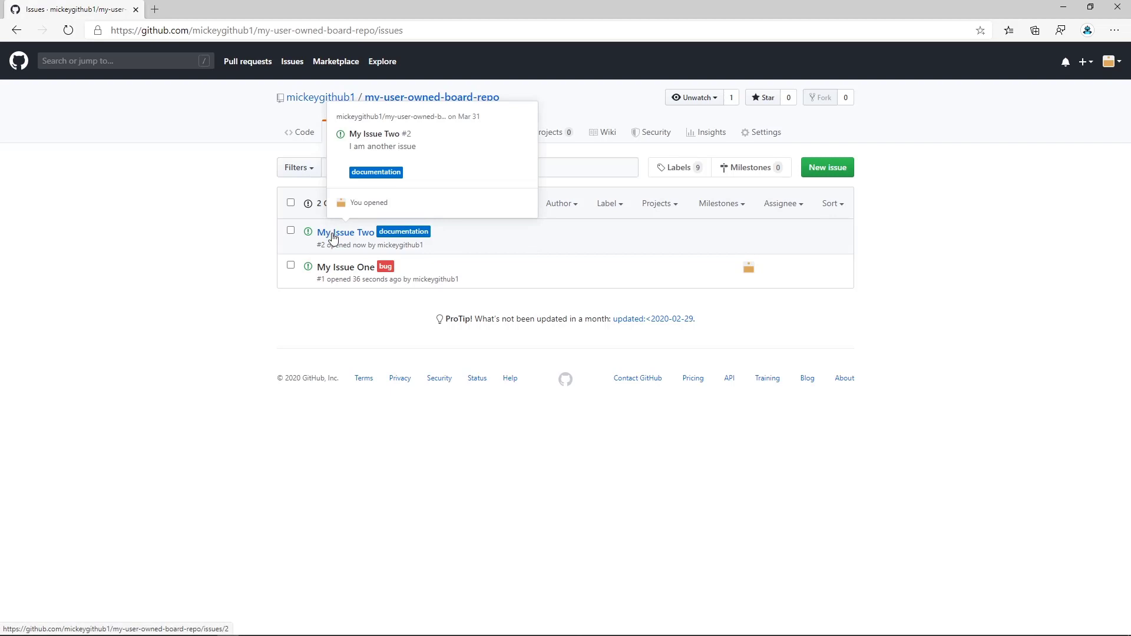
left_click(332, 236)
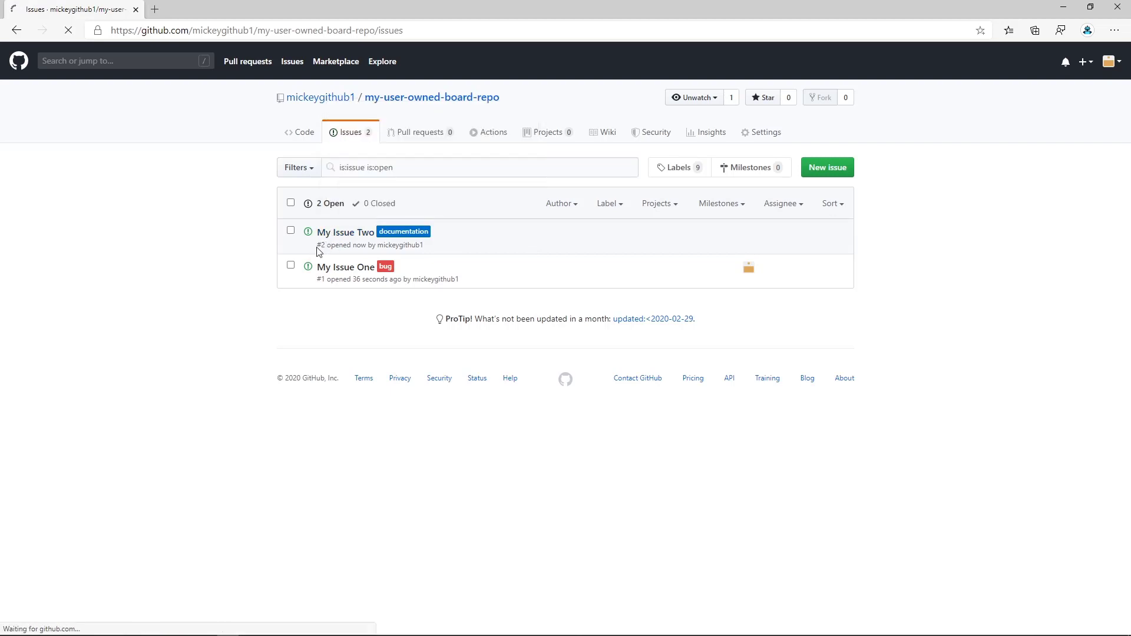
left_click(344, 133)
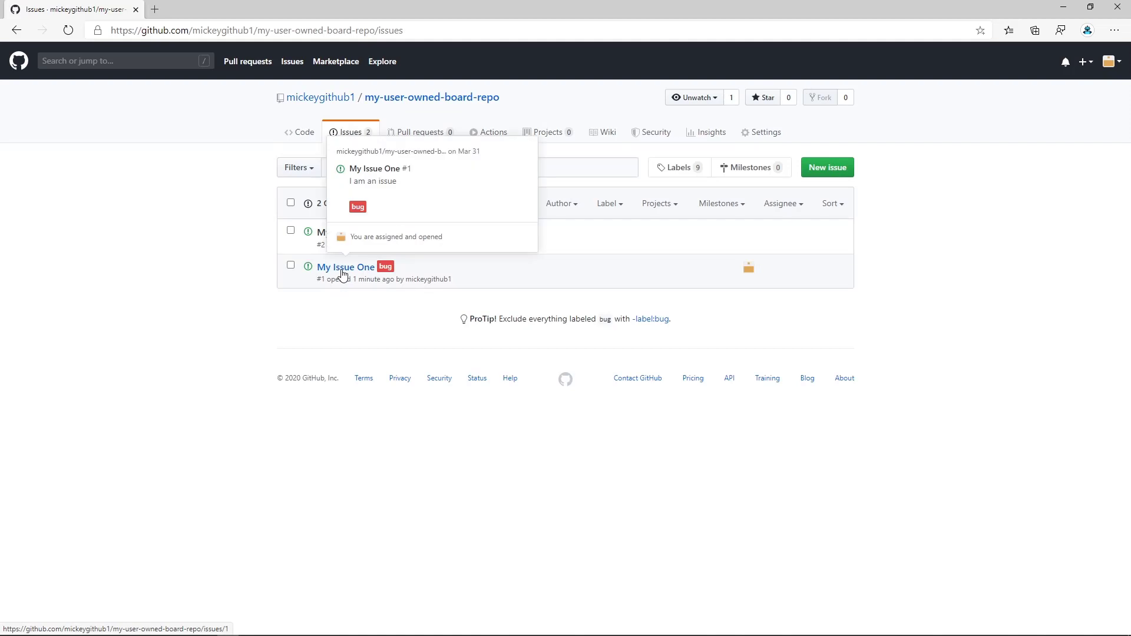
Add My Issue One to the user-owned project User Owned Board 1.
left_click(342, 275)
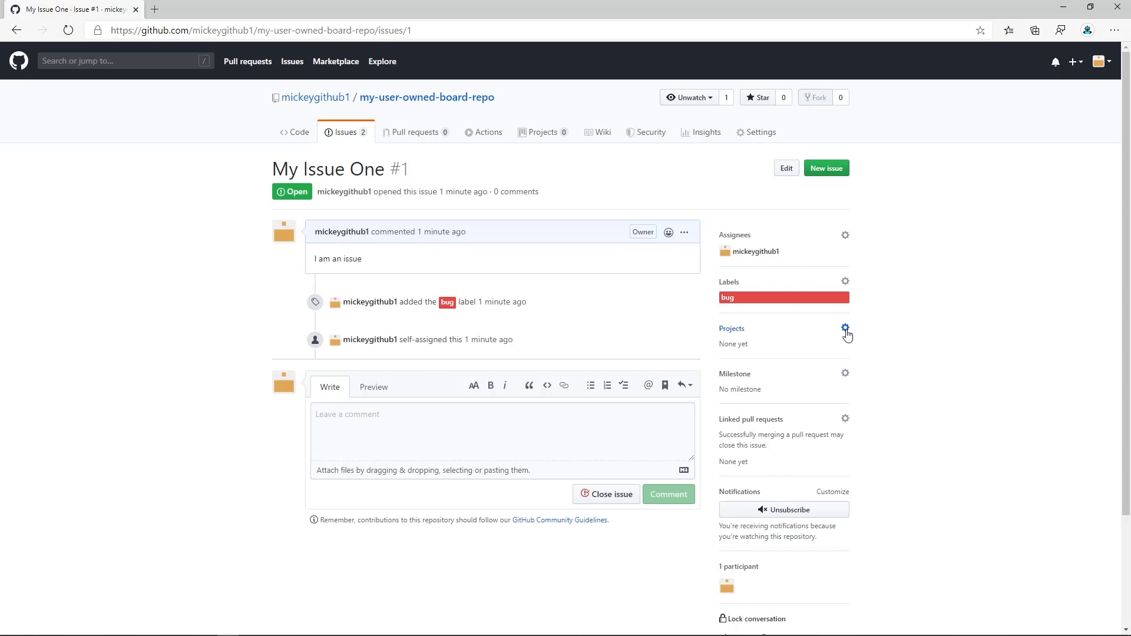
left_click(846, 330)
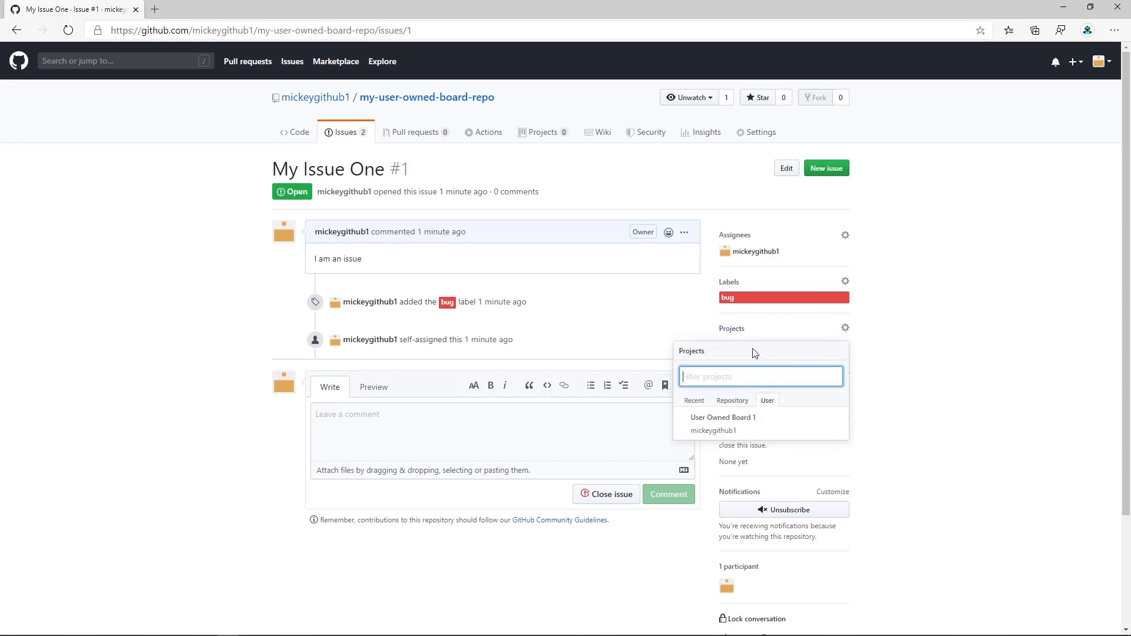
left_click(694, 405)
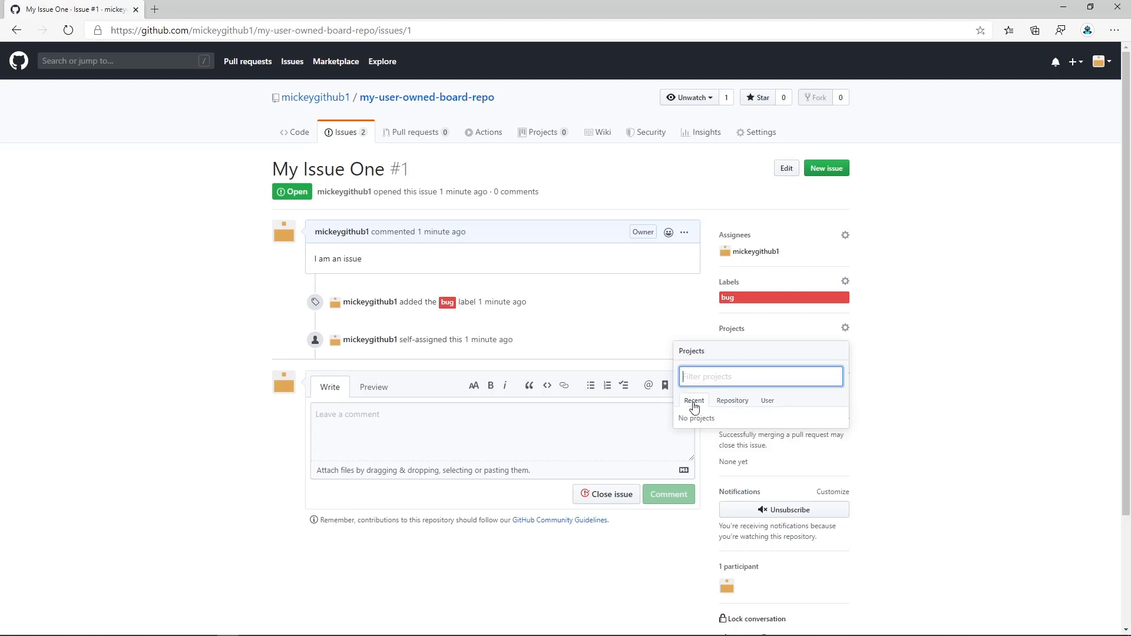
left_click(733, 406)
left_click(768, 402)
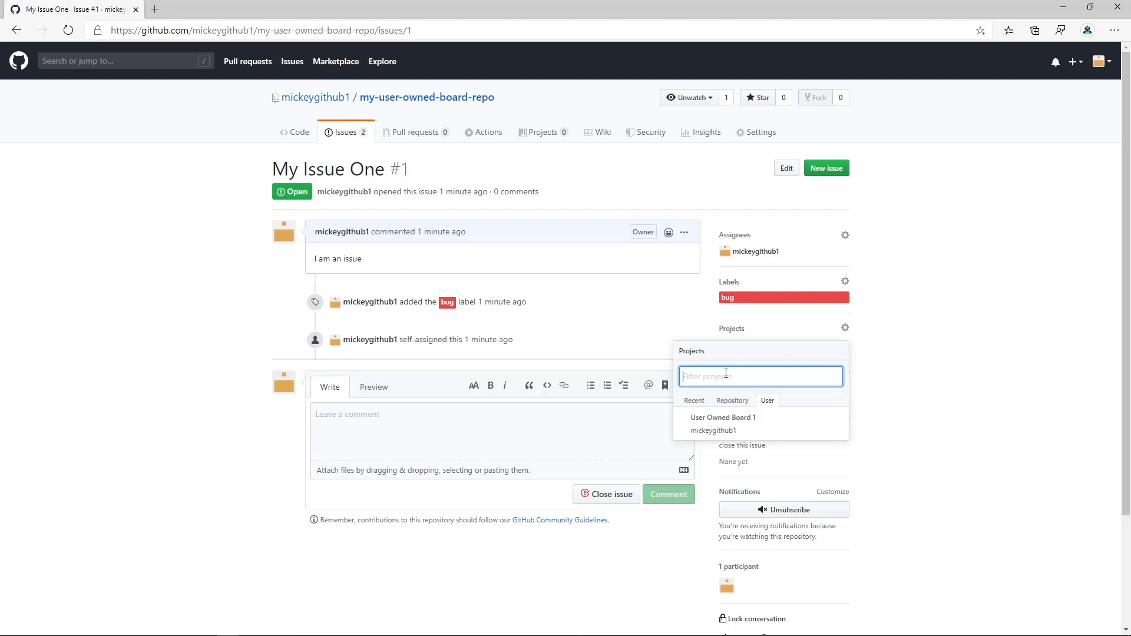
left_click(733, 427)
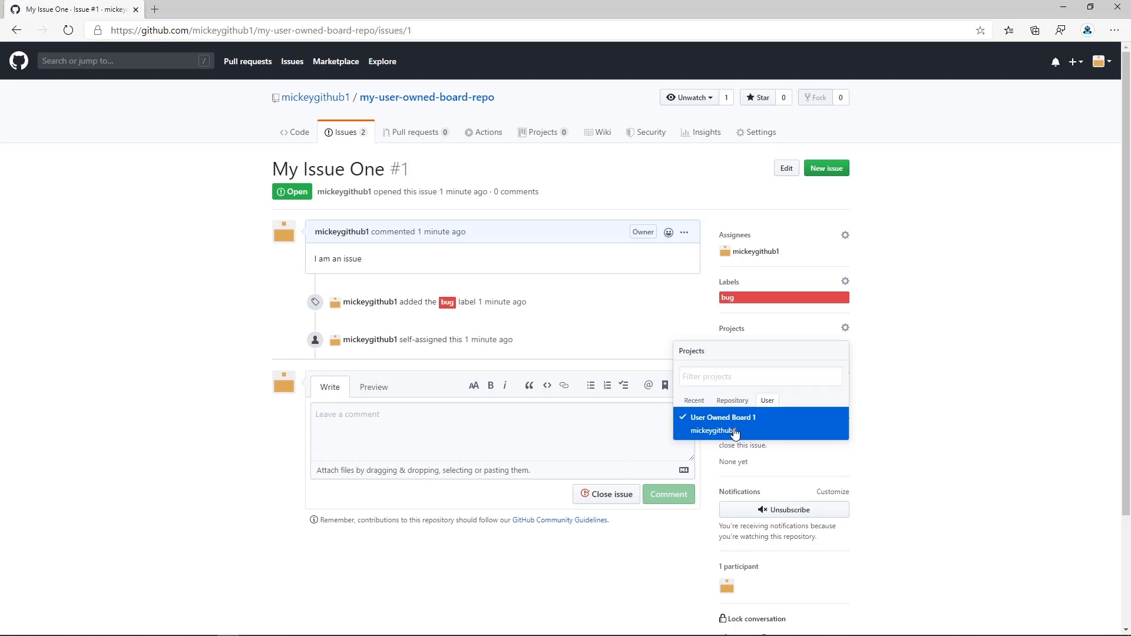
left_click(872, 382)
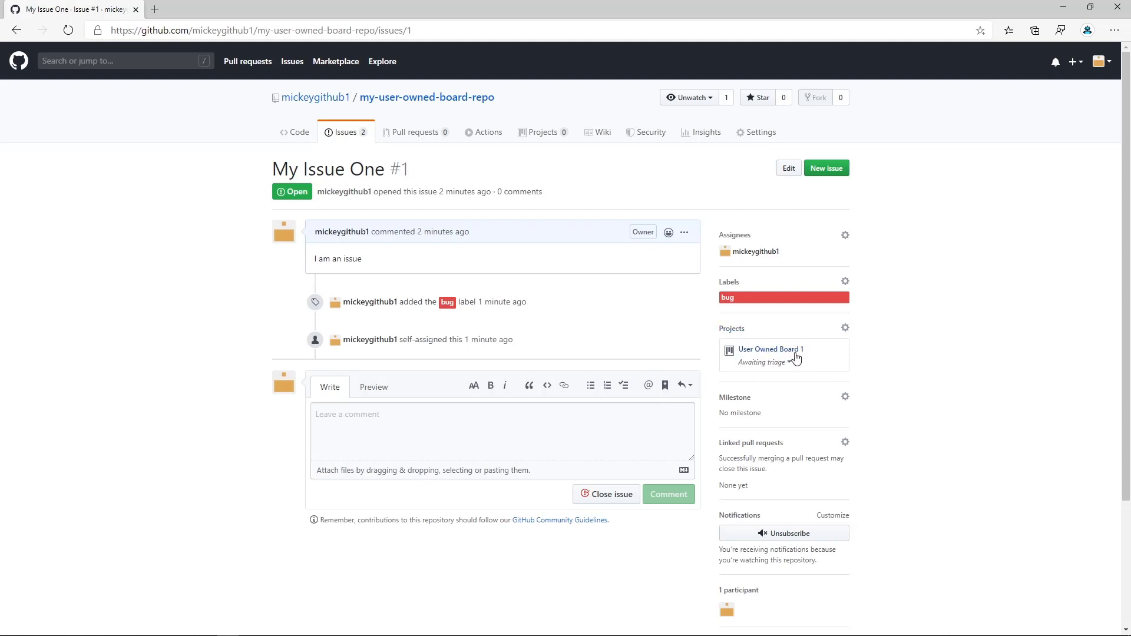
Open your projects page in a new browser tab and go to the User Owned Board 1 project.
mouse_move(799, 358)
left_click(1106, 63)
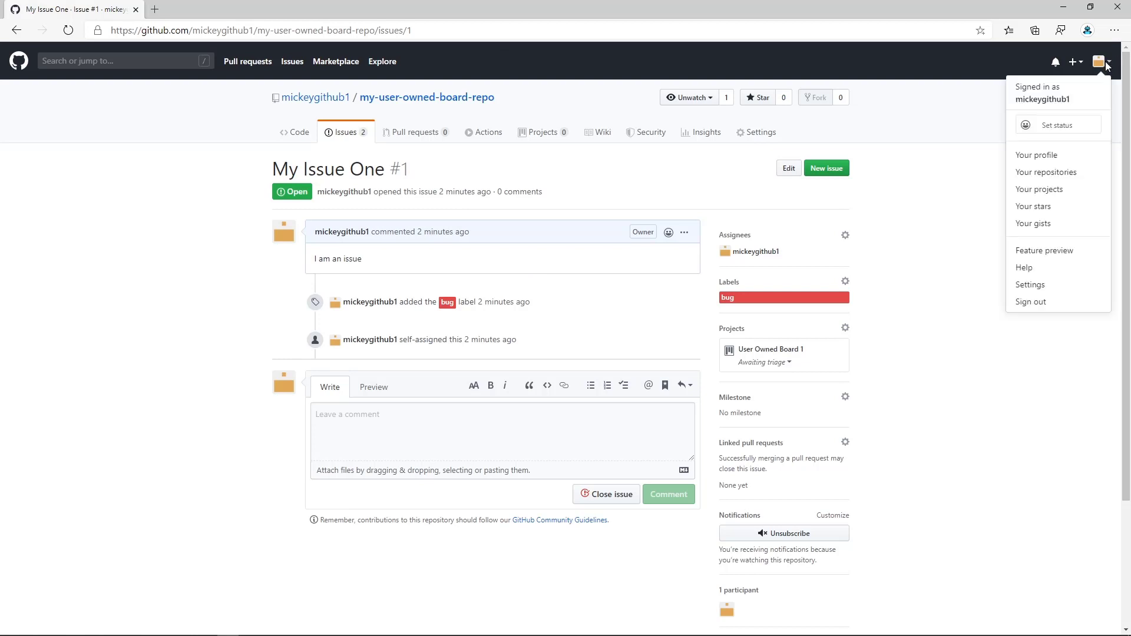
right_click(1039, 189)
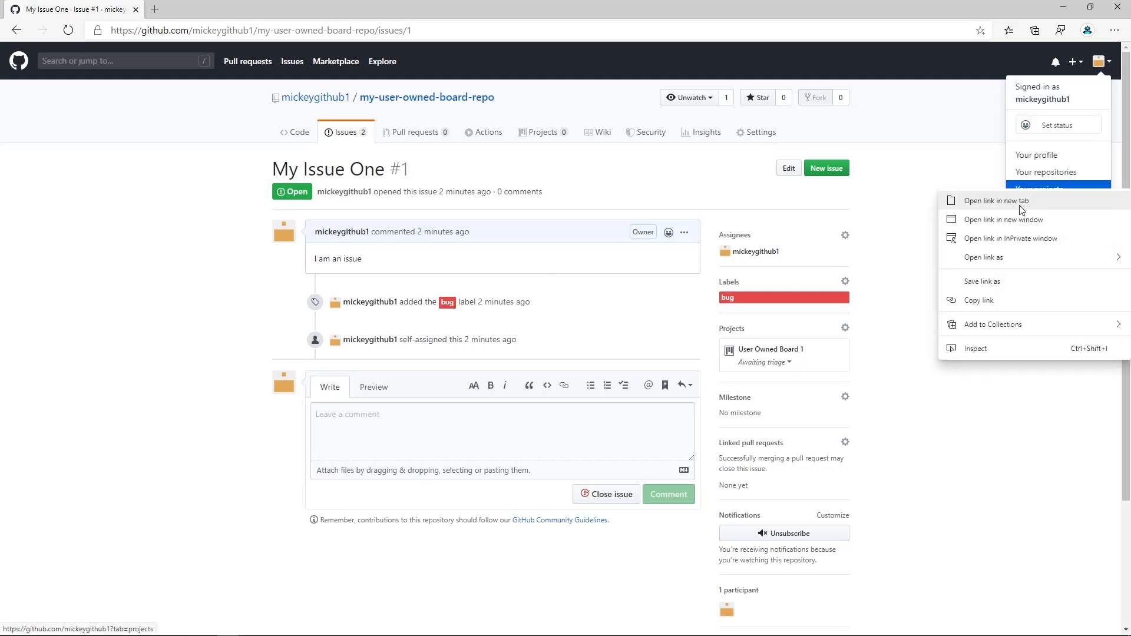
left_click(1020, 203)
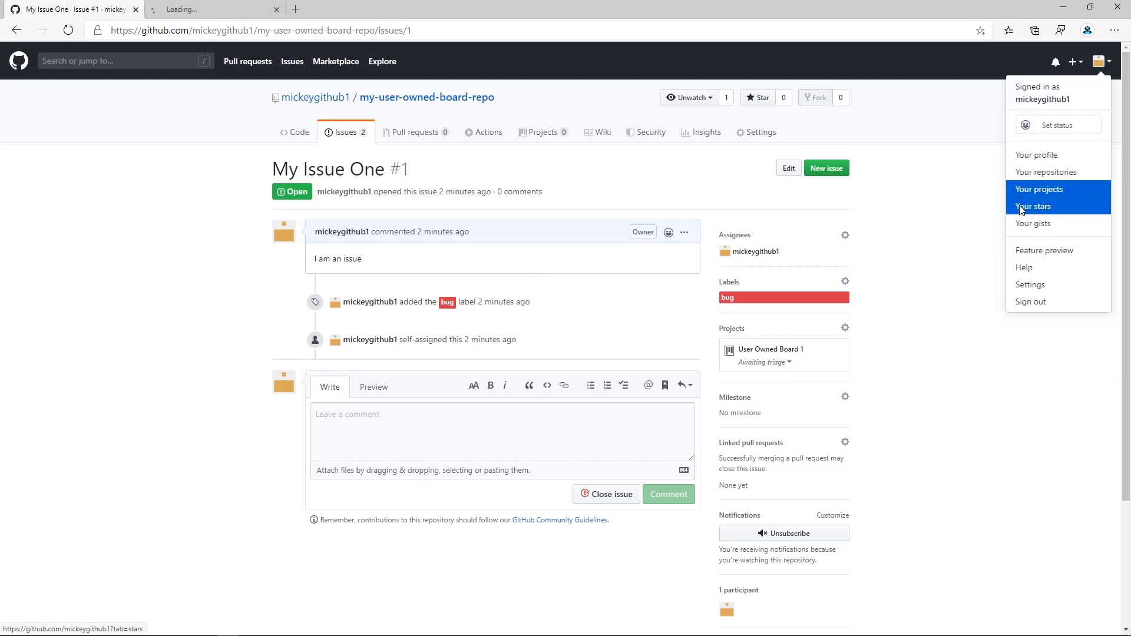
left_click(230, 8)
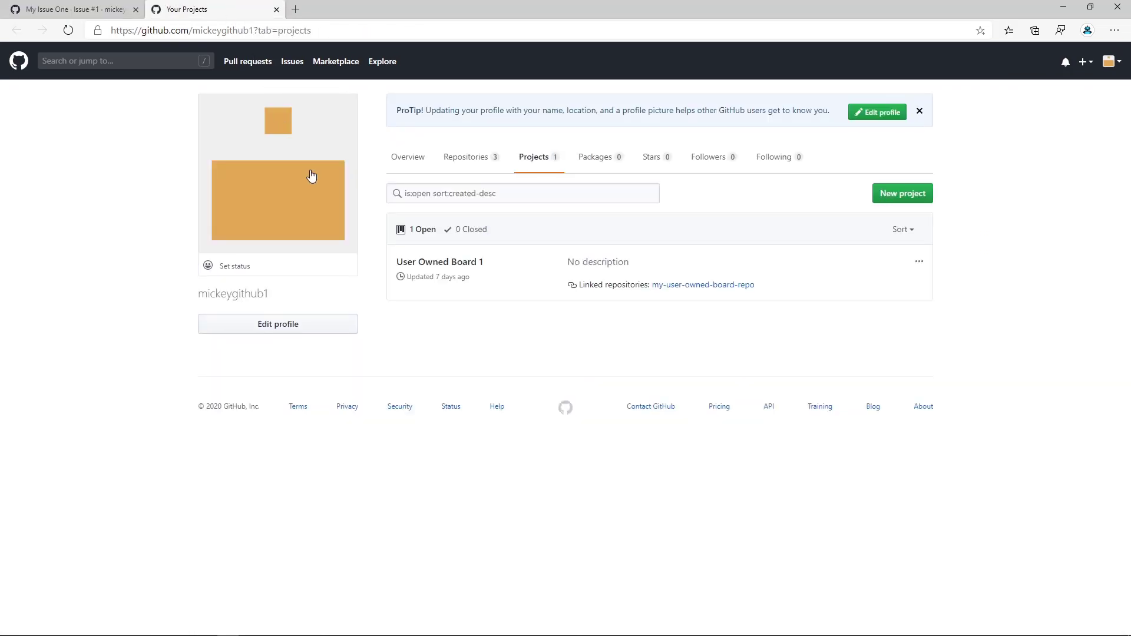
left_click(448, 263)
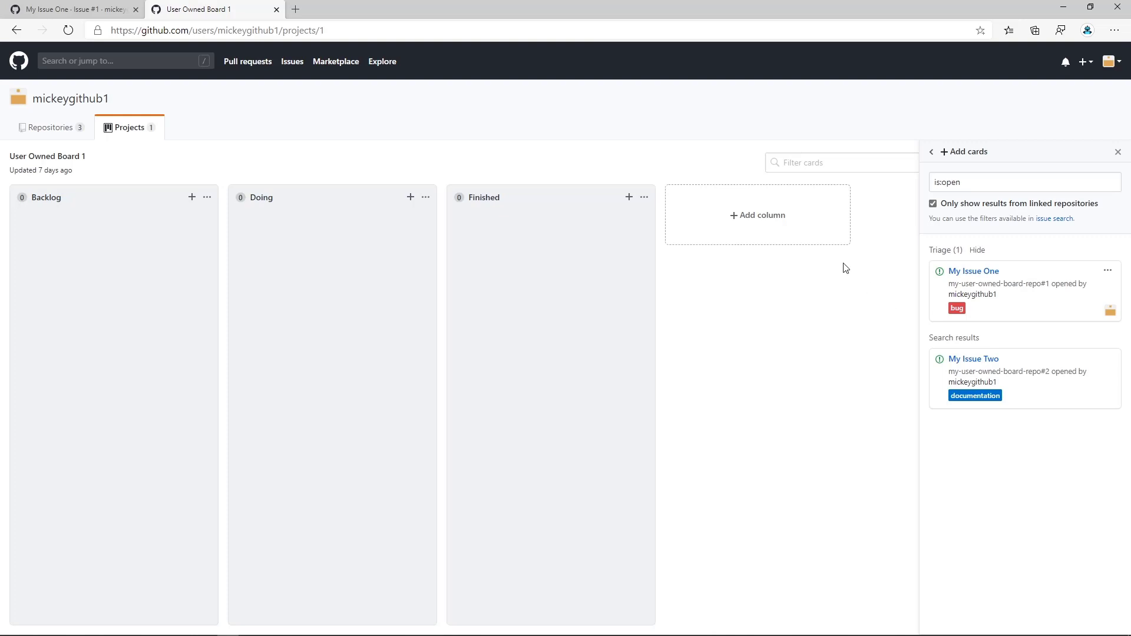
Return to My Issue One and move its User Owned Board 1 card to the Backlog column.
left_click(97, 10)
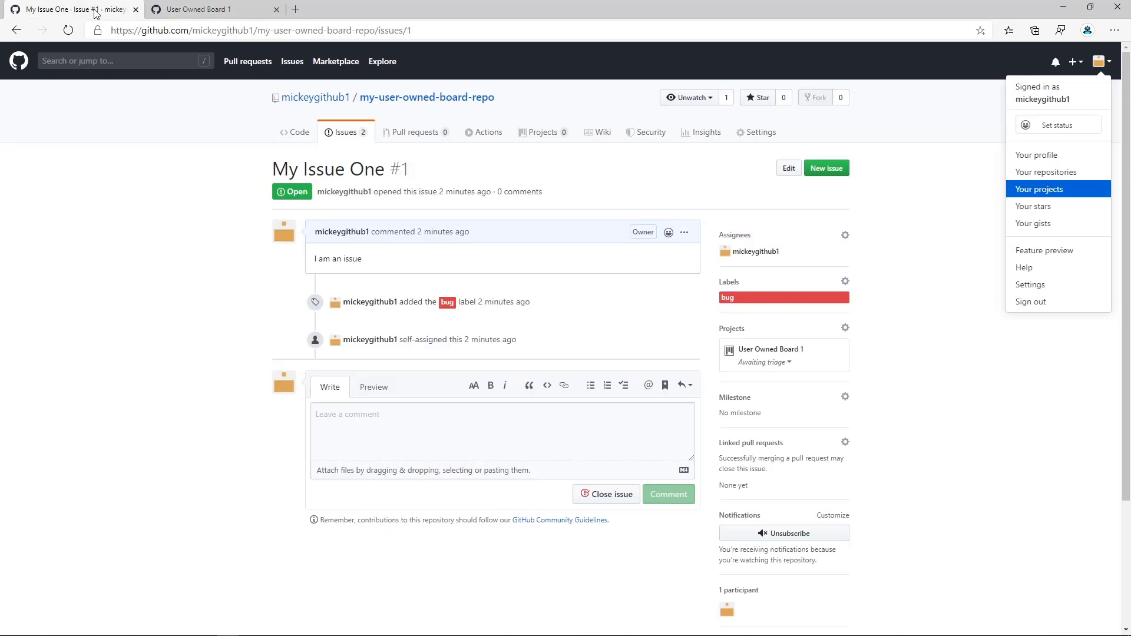
left_click(791, 366)
left_click(790, 364)
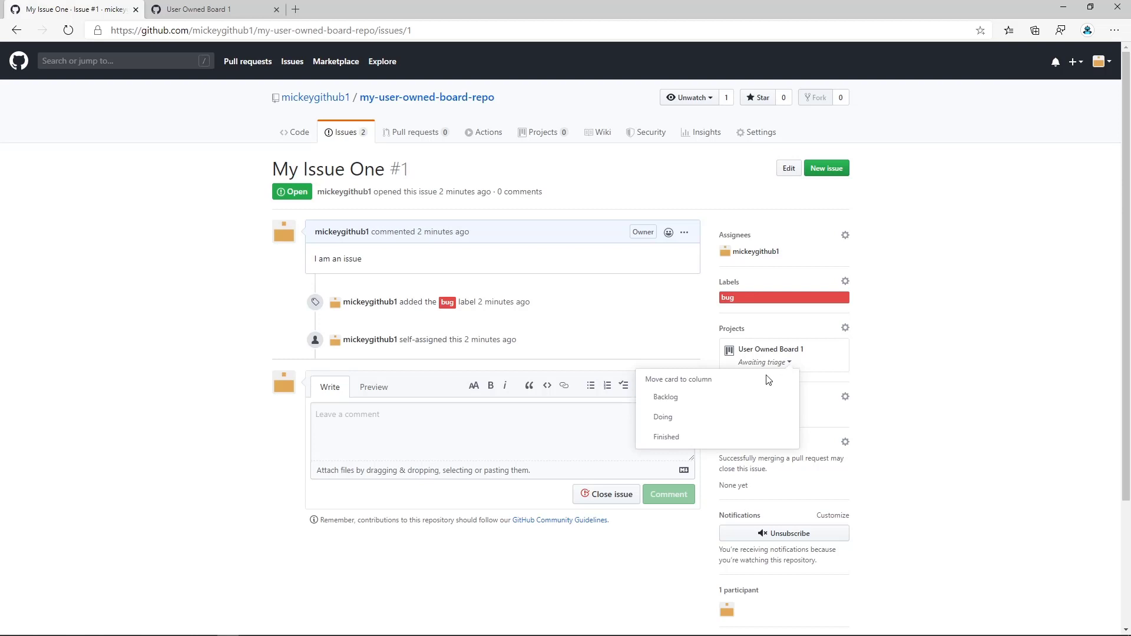
left_click(684, 398)
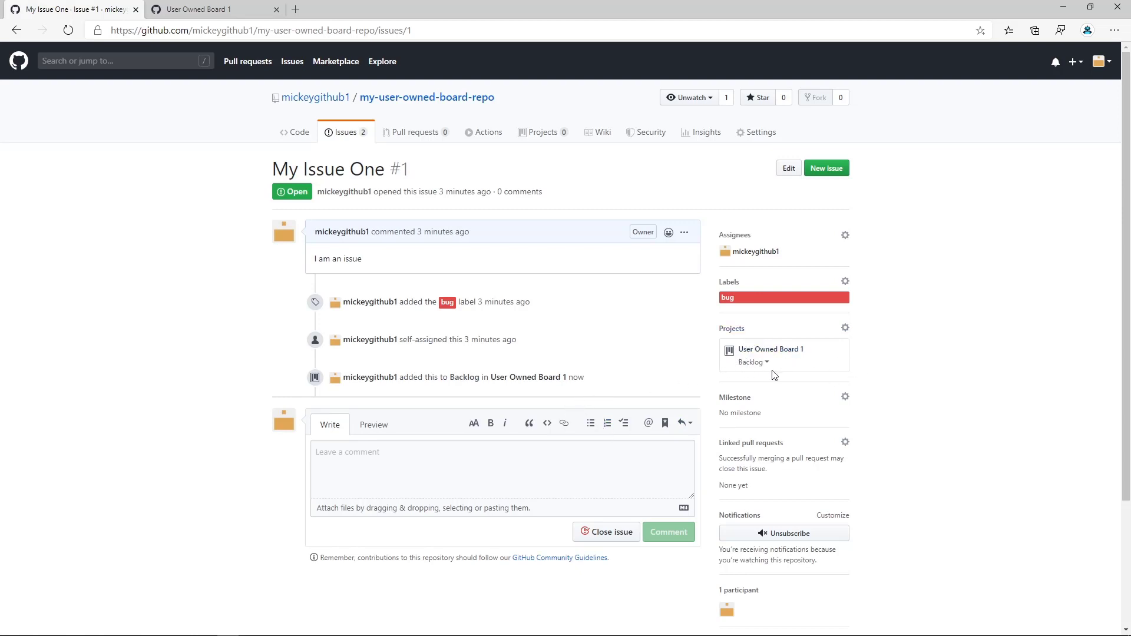
mouse_move(791, 361)
Look at the automation settings of the Backlog column on User Owned Board 1 and close them.
left_click(221, 12)
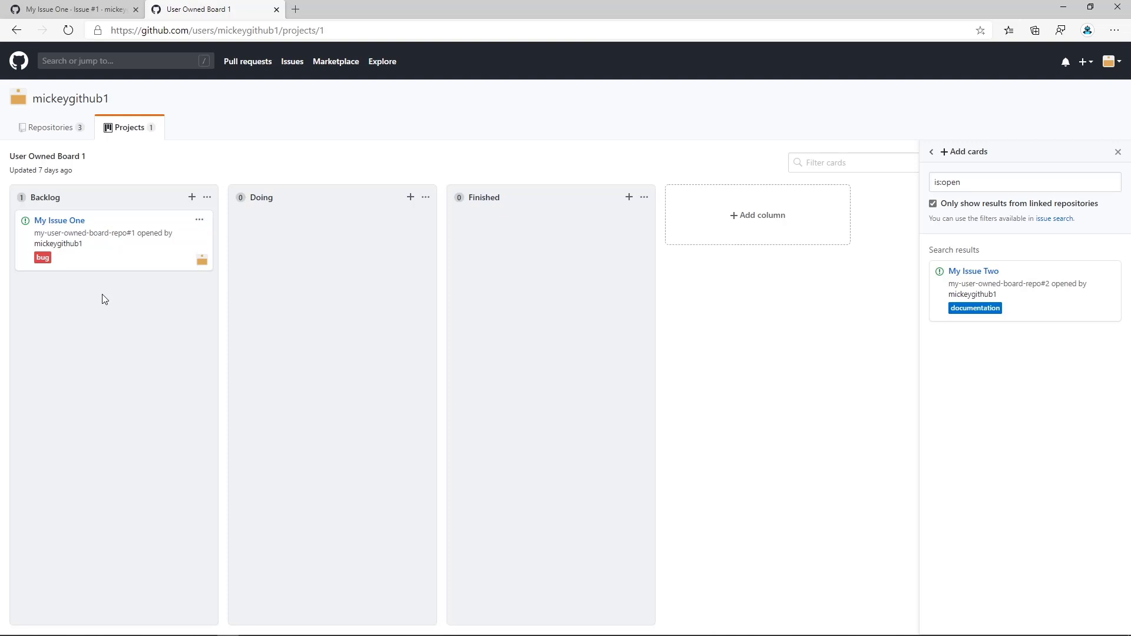
left_click(207, 198)
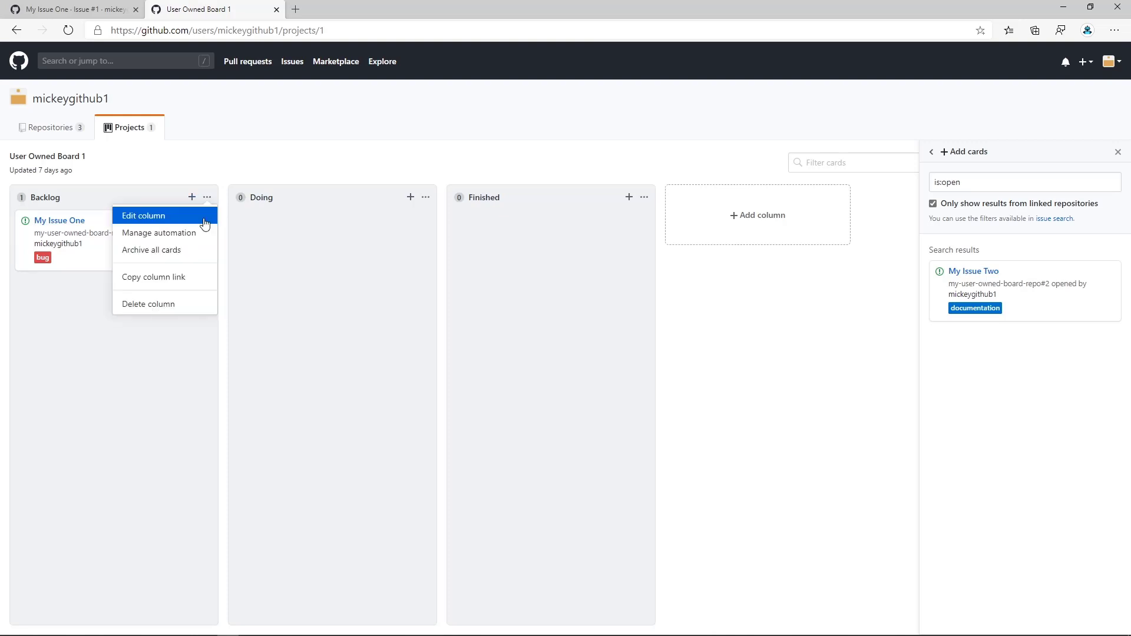
left_click(161, 235)
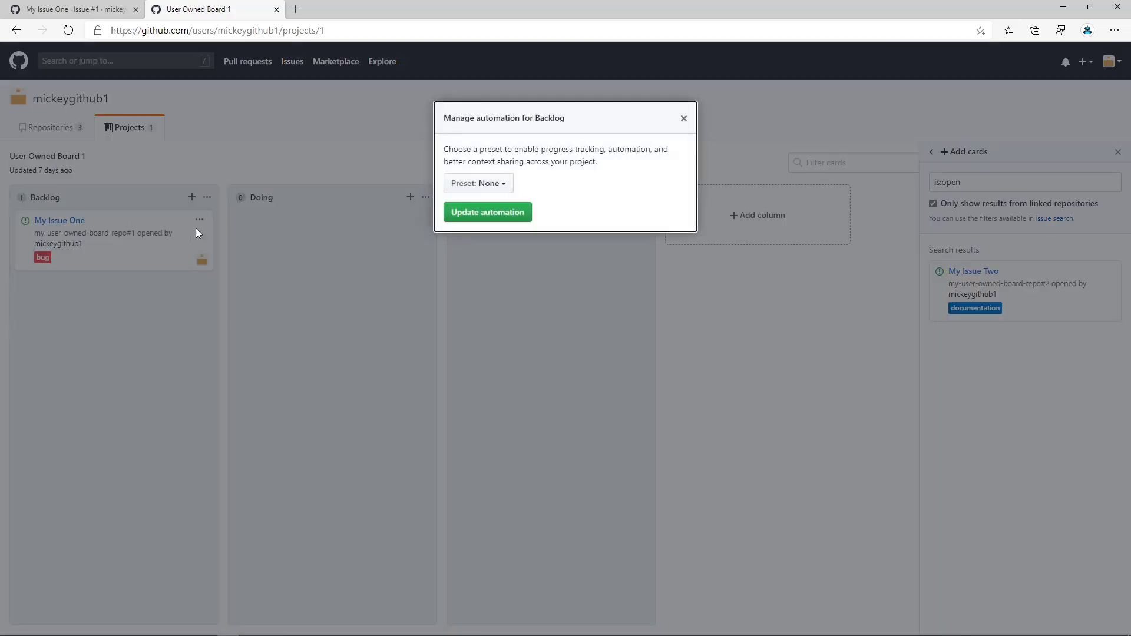
left_click(683, 118)
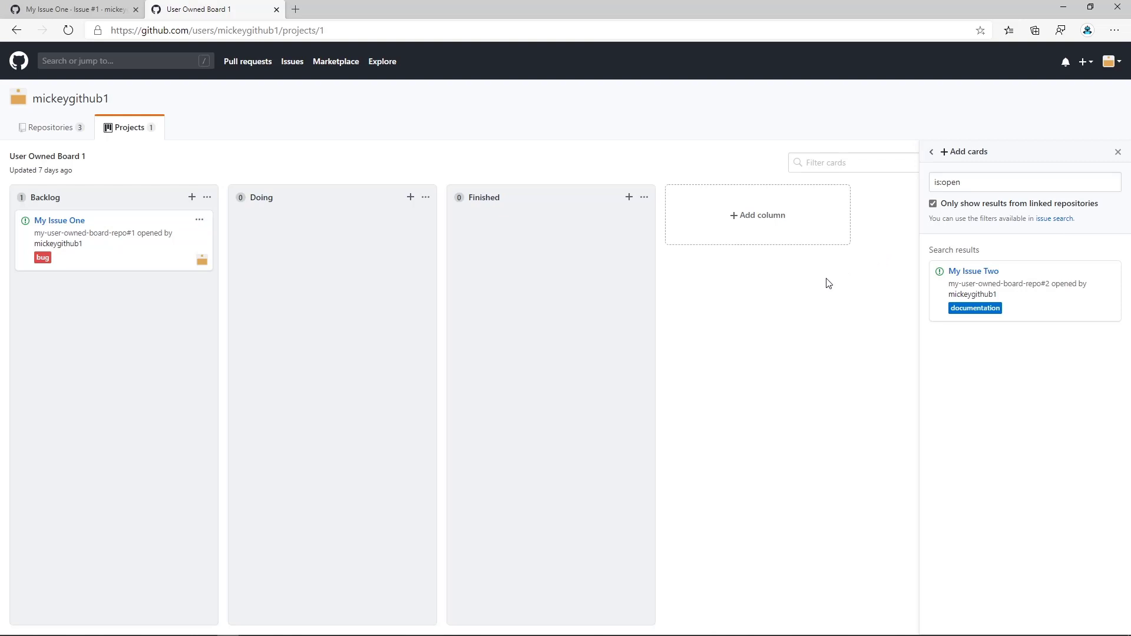
Add My Issue Two from the linked repository's open issues to the board's Finished column.
left_click(1118, 152)
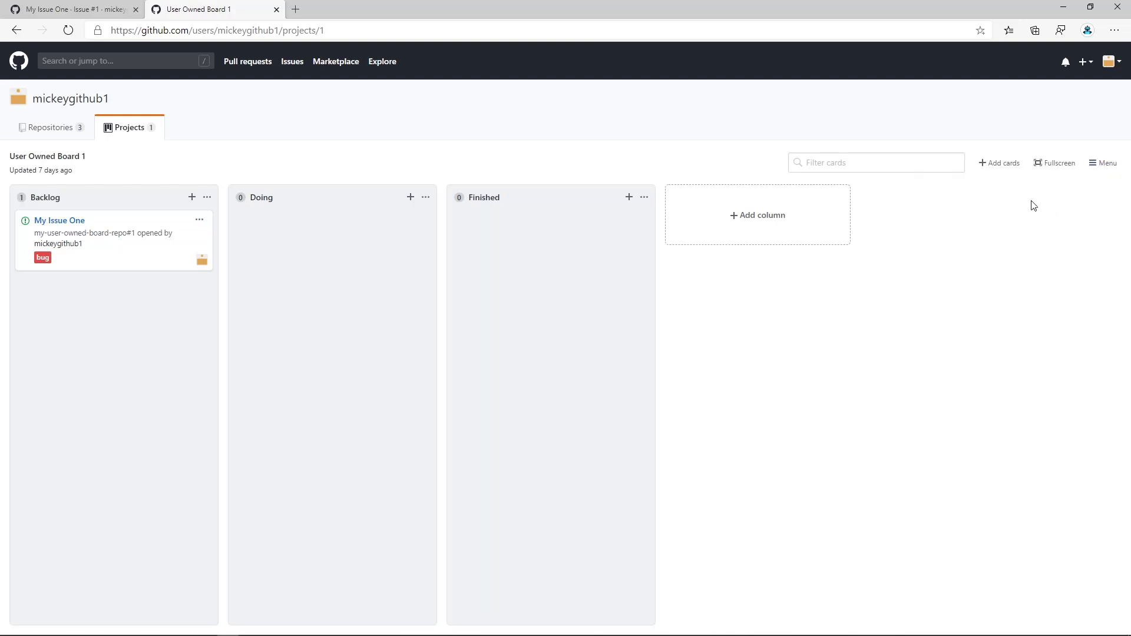
left_click(998, 166)
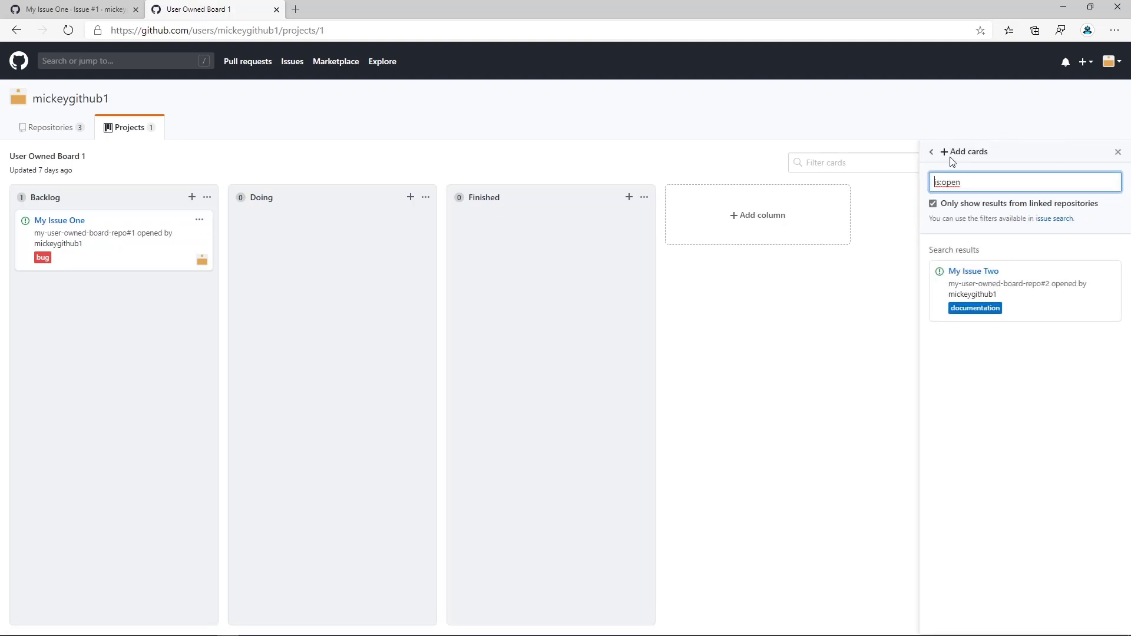
left_click(1118, 152)
left_click(1106, 167)
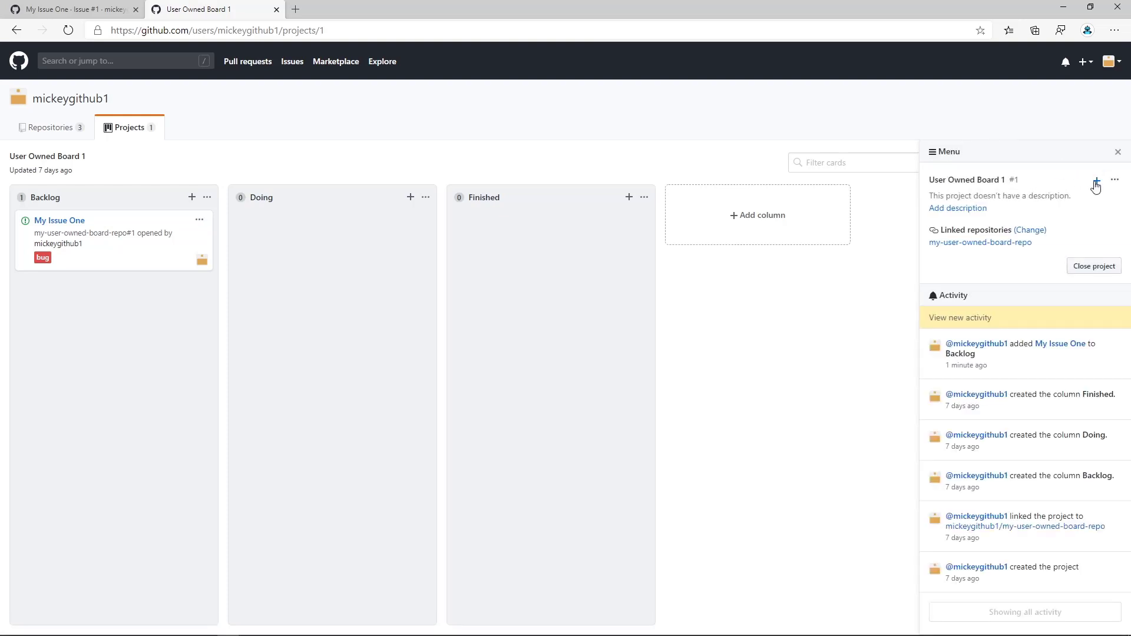
left_click(1097, 183)
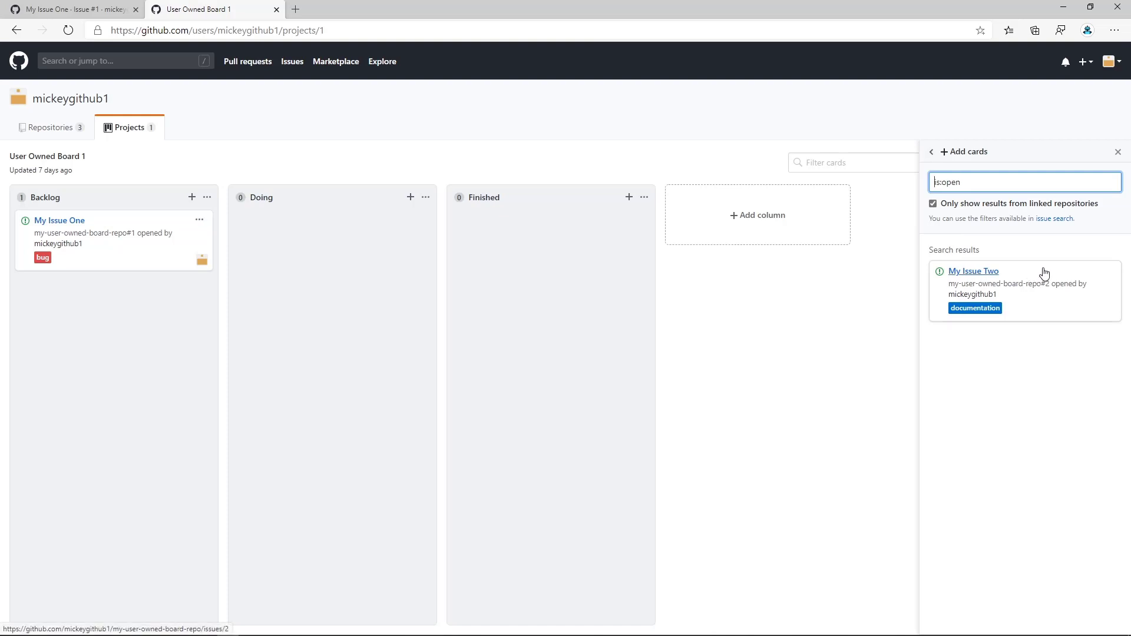
left_click_drag(1045, 273, 1053, 295)
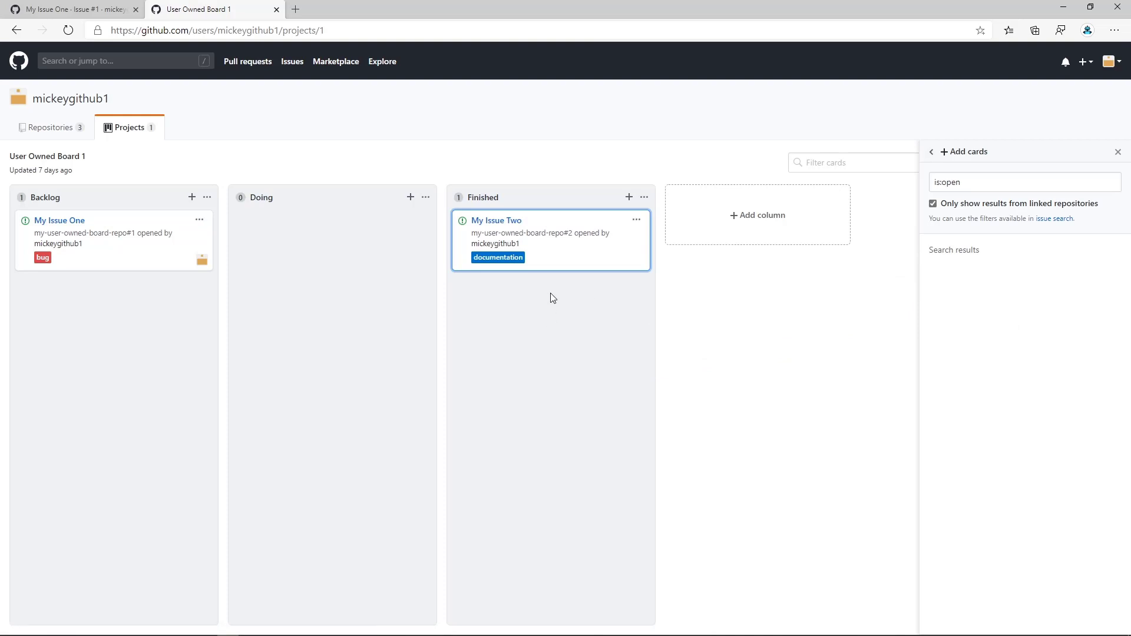
Remove the My Issue Two card from the project and close the card search.
left_click(637, 222)
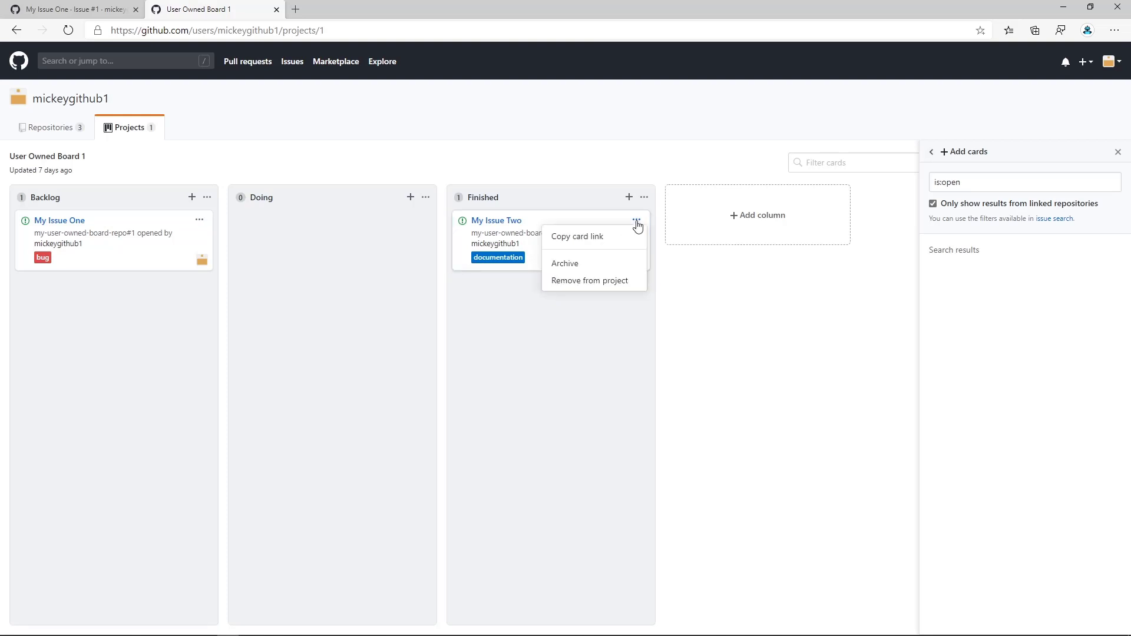
left_click(583, 283)
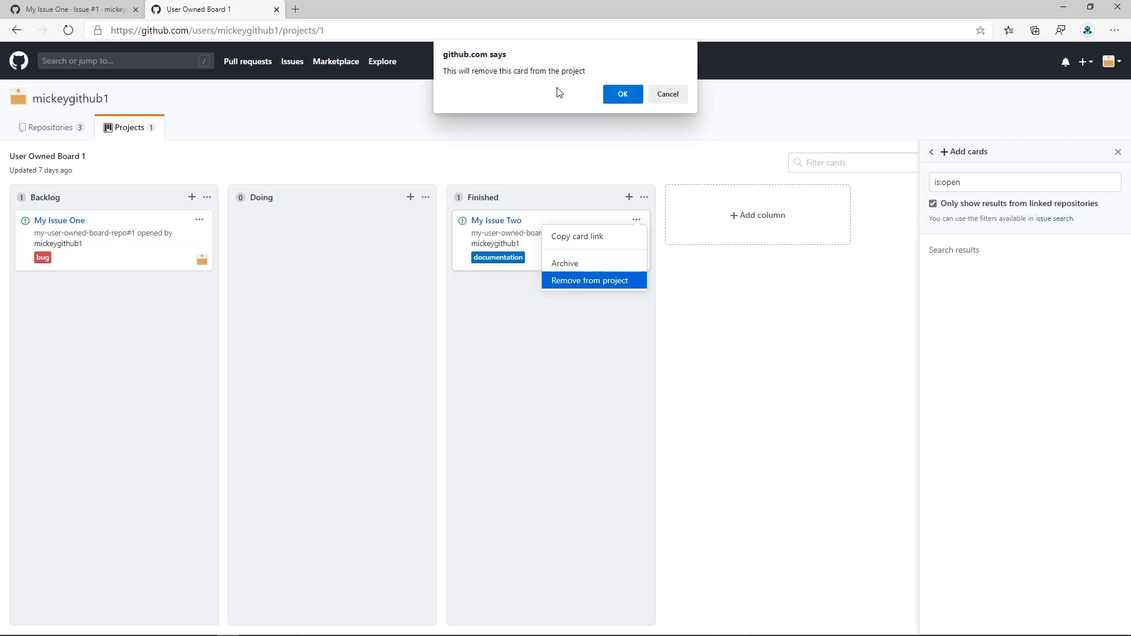
left_click(621, 96)
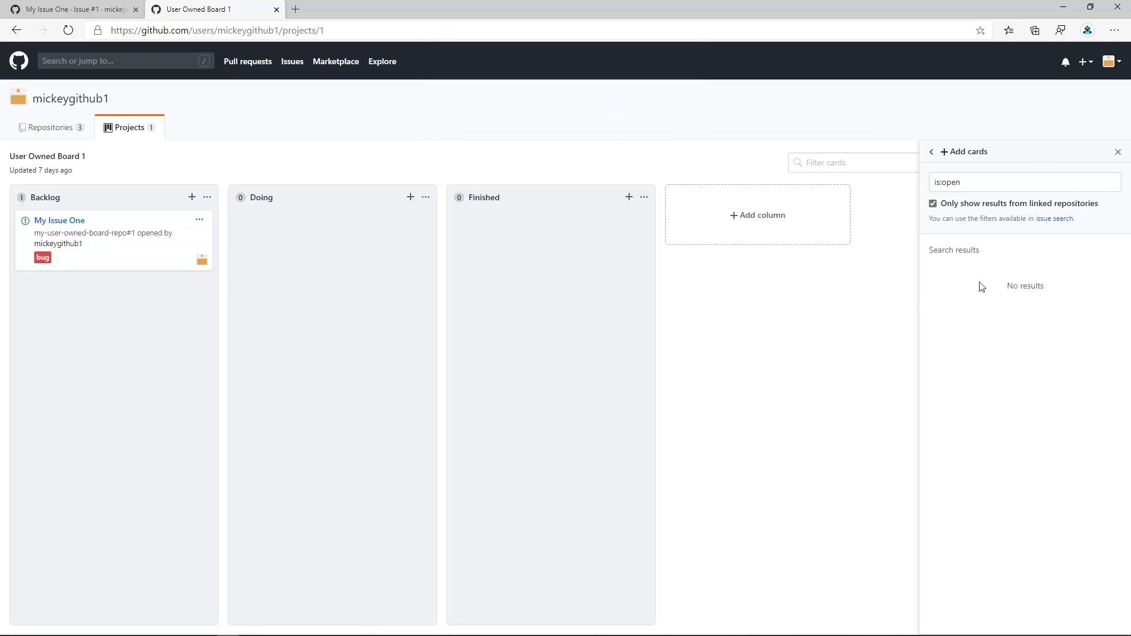
left_click(1118, 152)
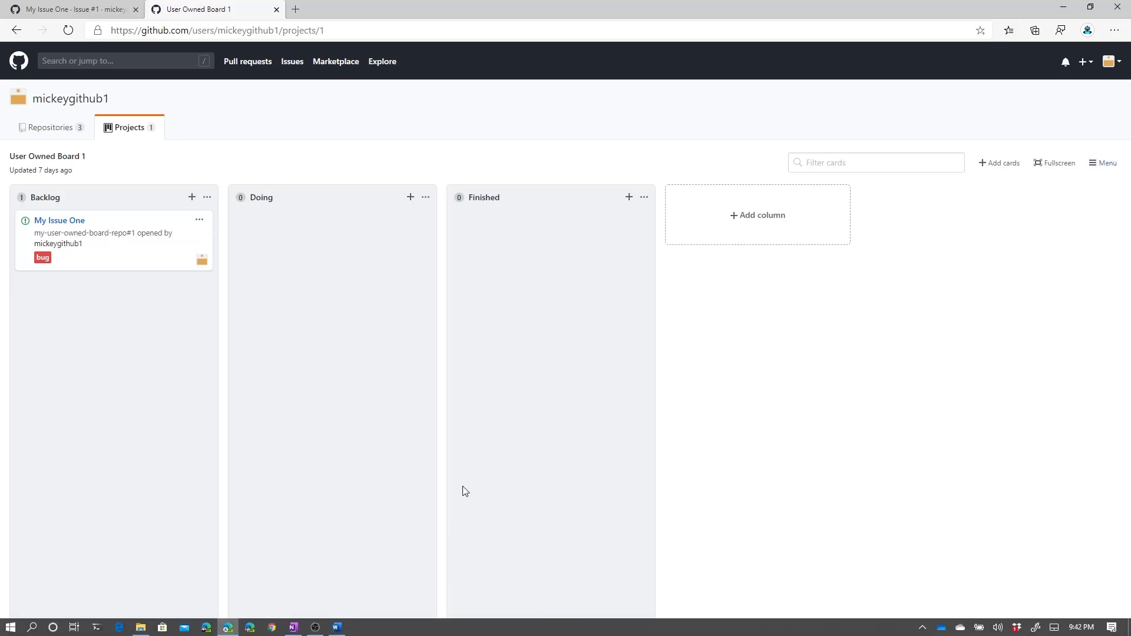
Add My Issue Two to the Backlog column below My Issue One, moving the card with the keyboard only.
left_click(1002, 164)
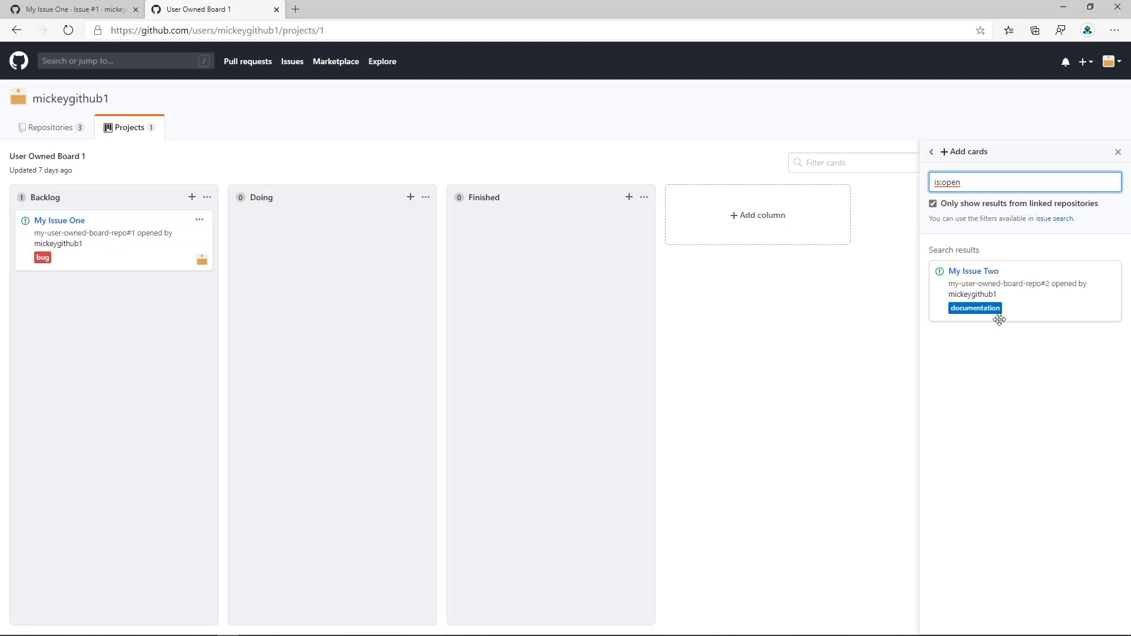
key("Tab")
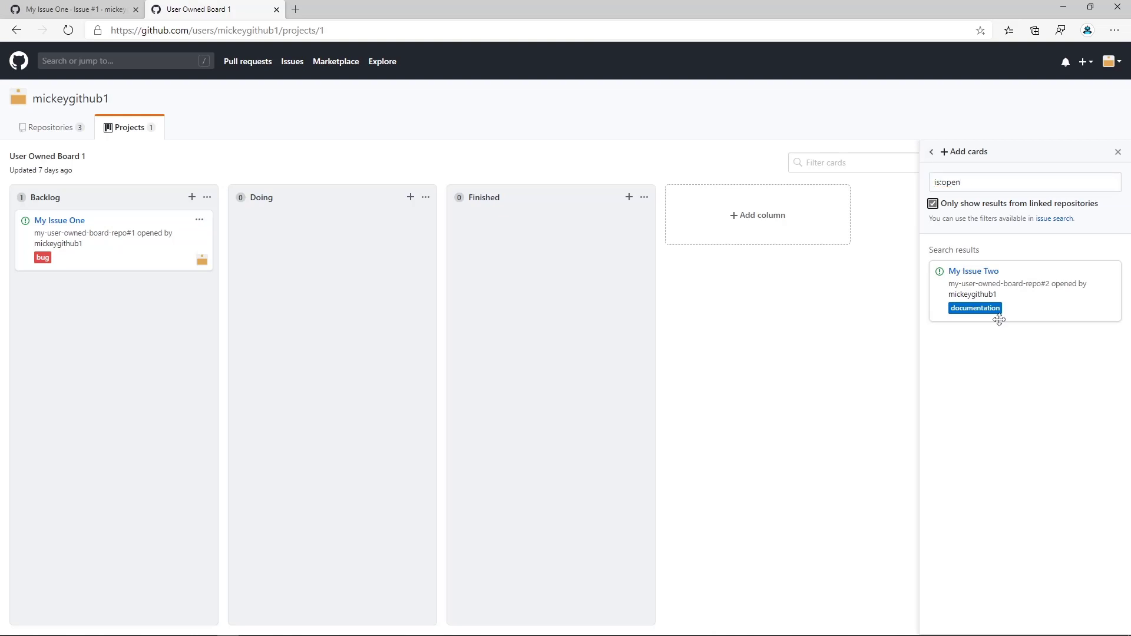
key("Tab")
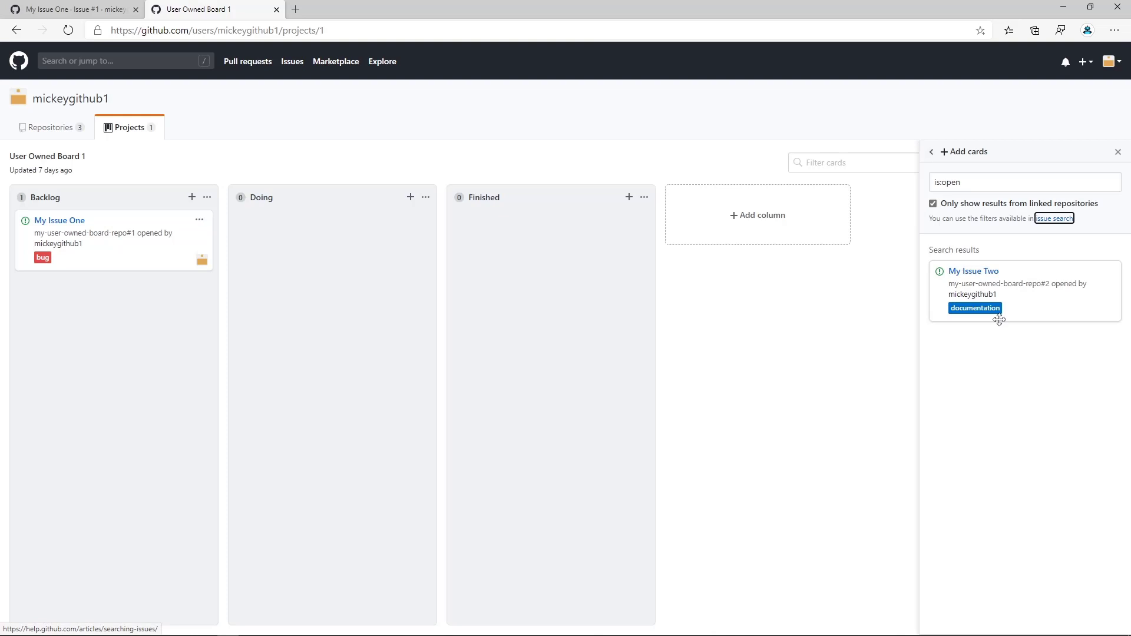
key("Tab")
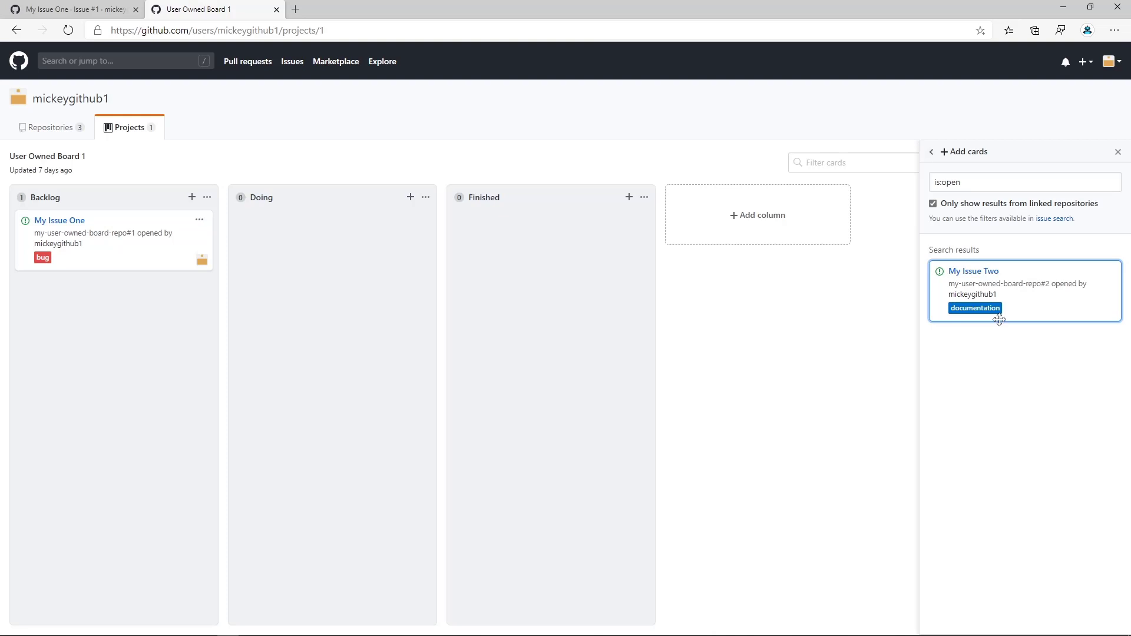
left_click_drag(1000, 320, 1000, 320)
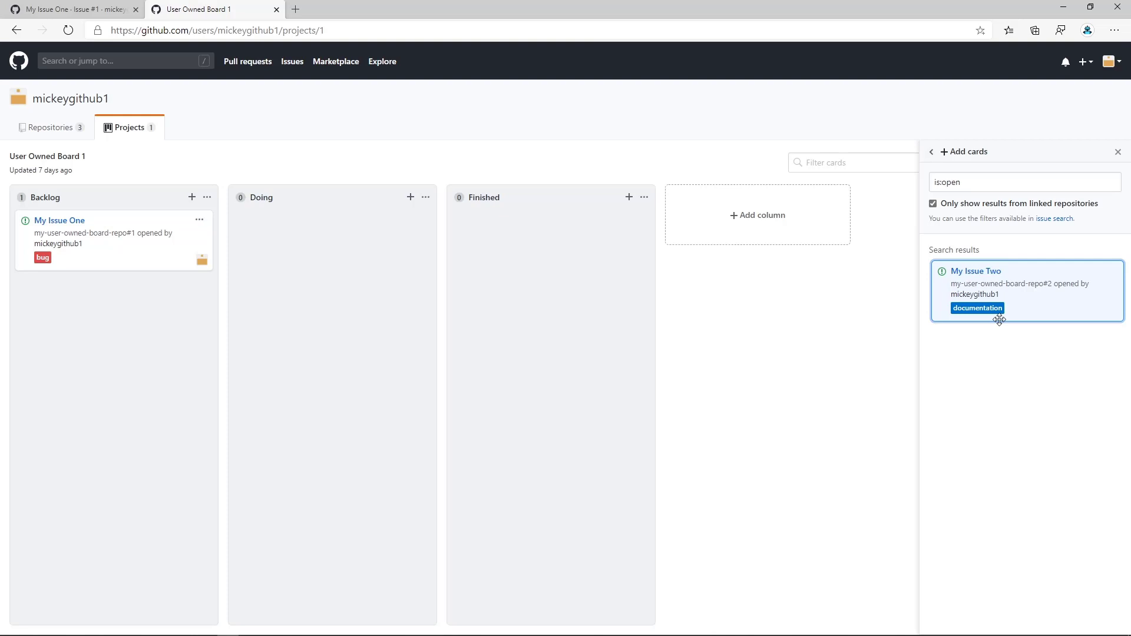
key("Left")
key("Left")
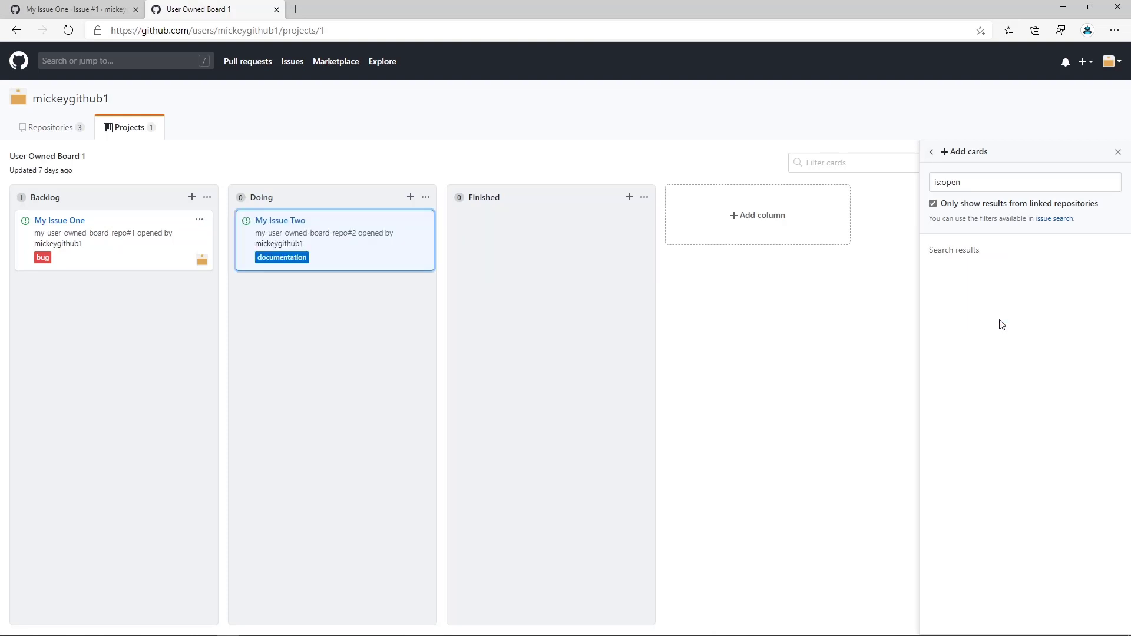
key("Left")
key("Up")
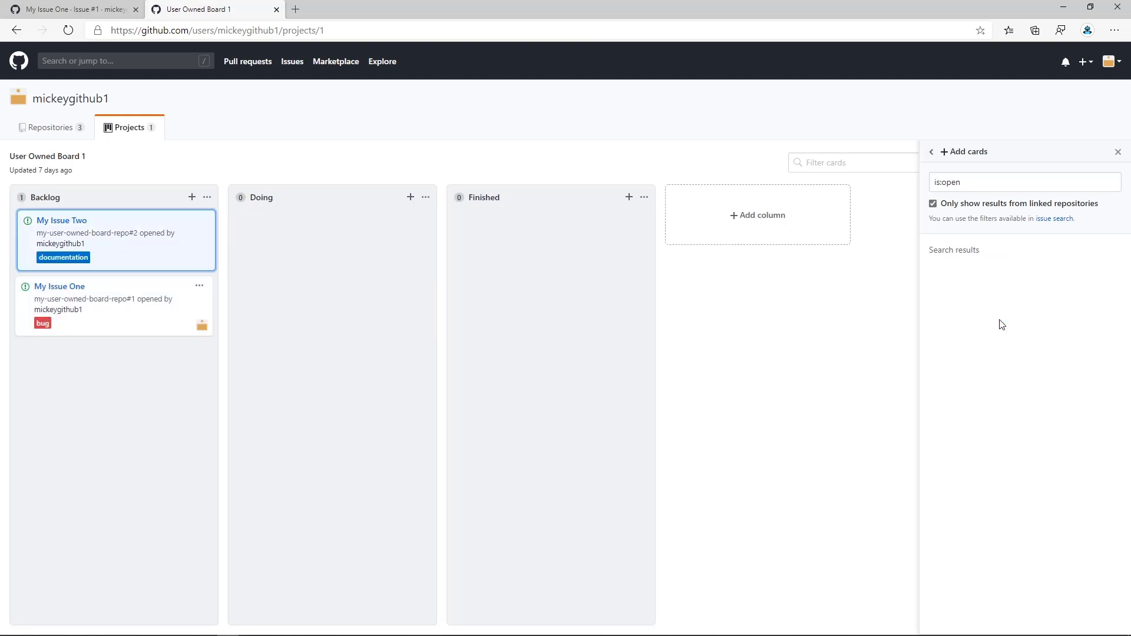
key("Right")
key("Right")
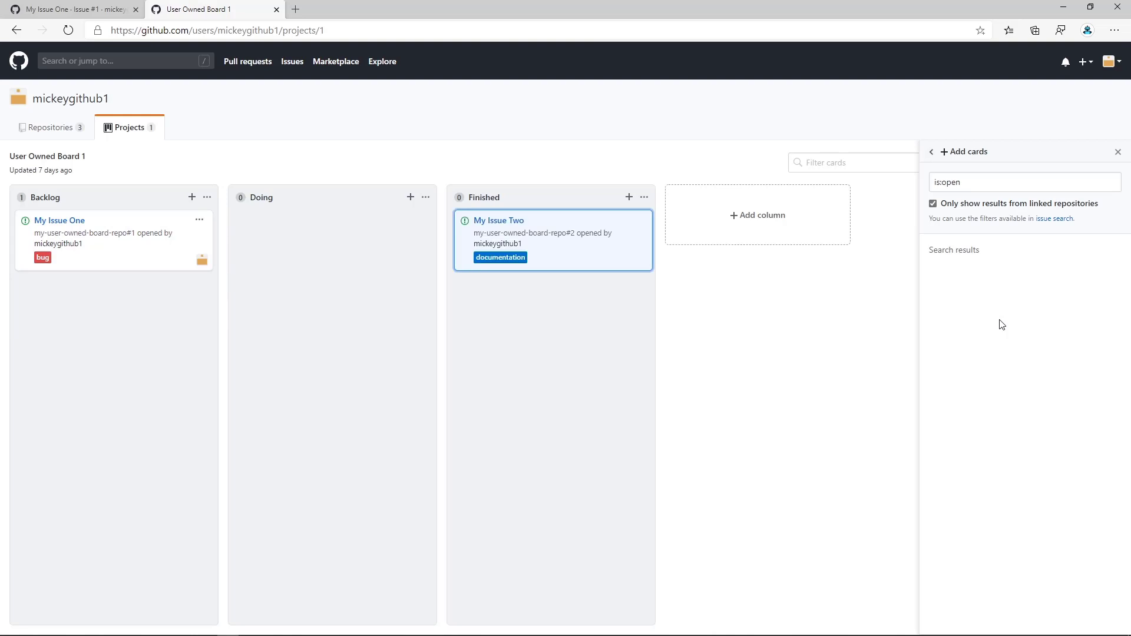
key("Left")
key("Left")
key("Up")
key("Down")
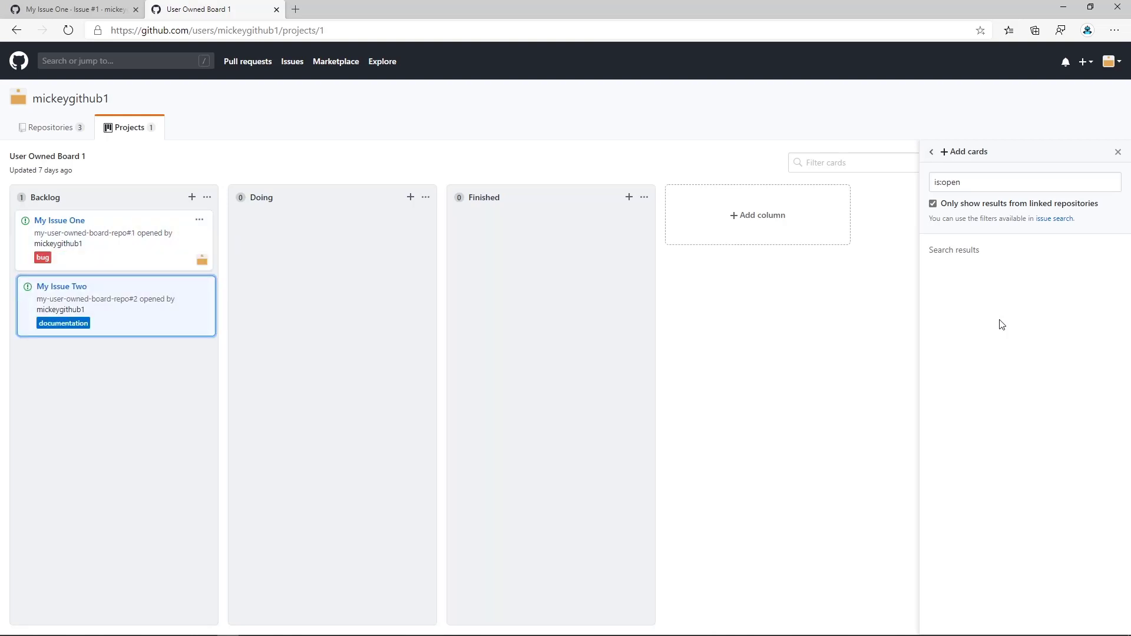
key("Up")
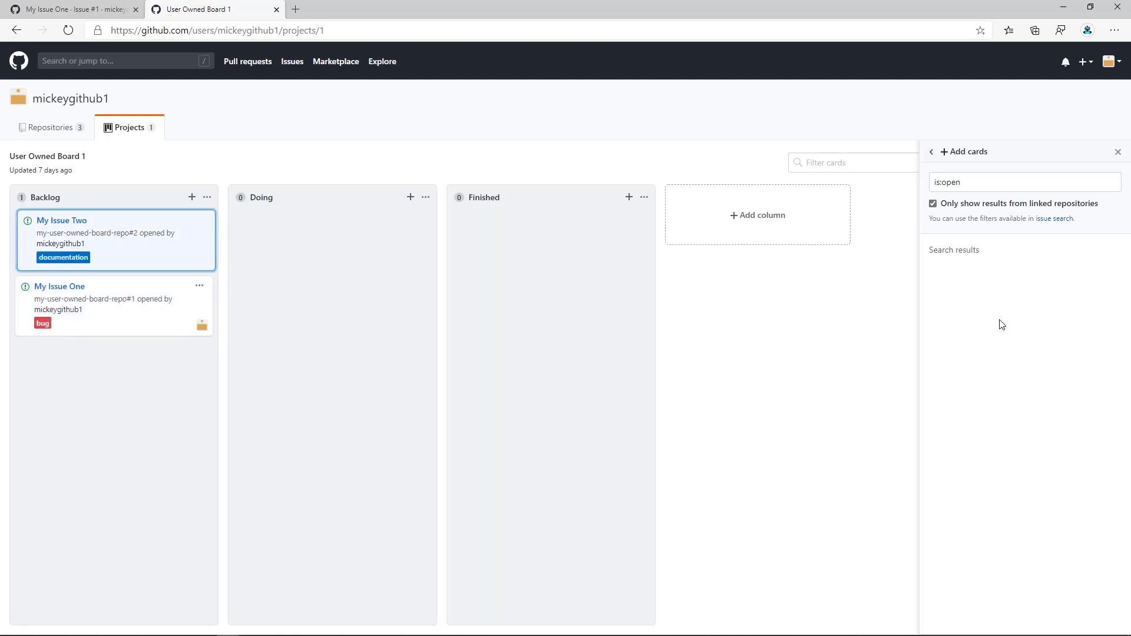
key("Down")
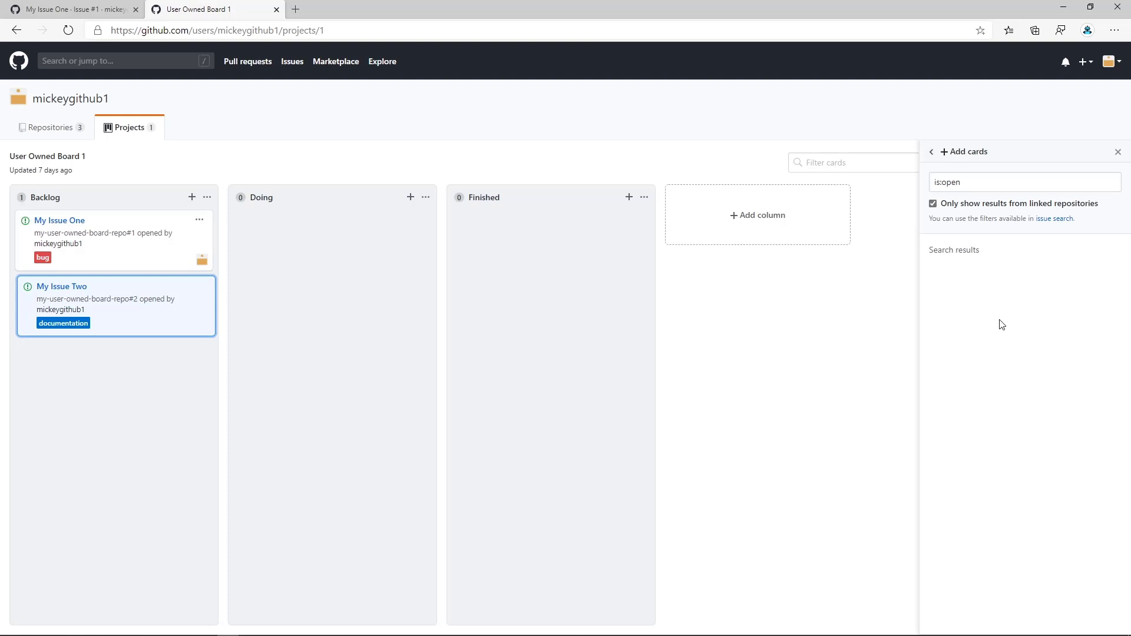
key("Return")
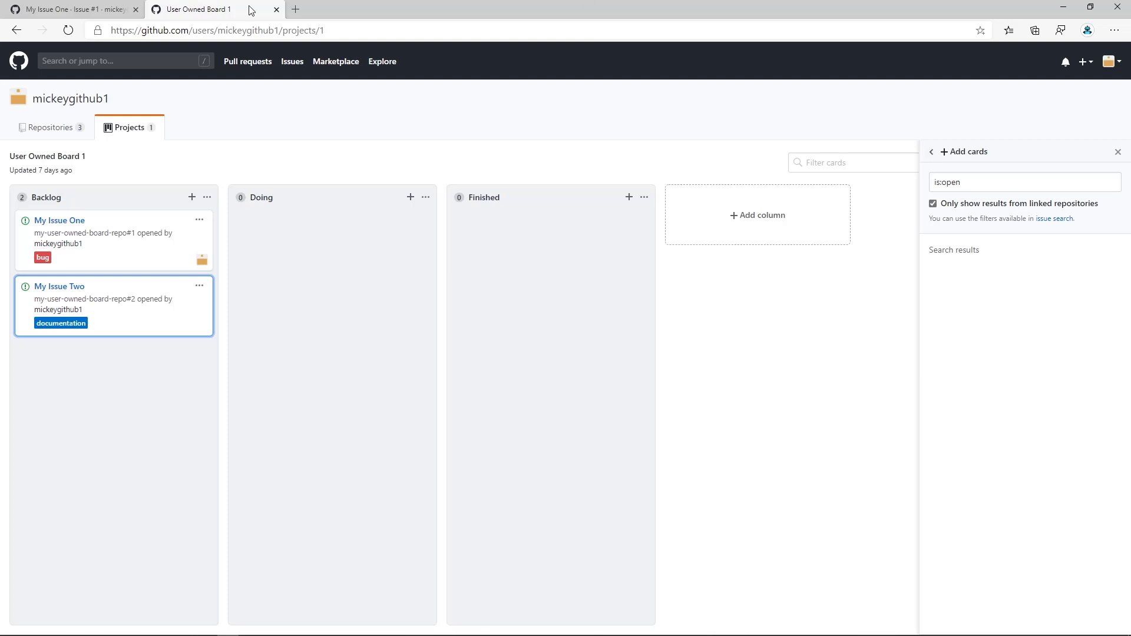
Open the Automated Kanban With Reviews project board of my-acme-repository.
left_click(52, 129)
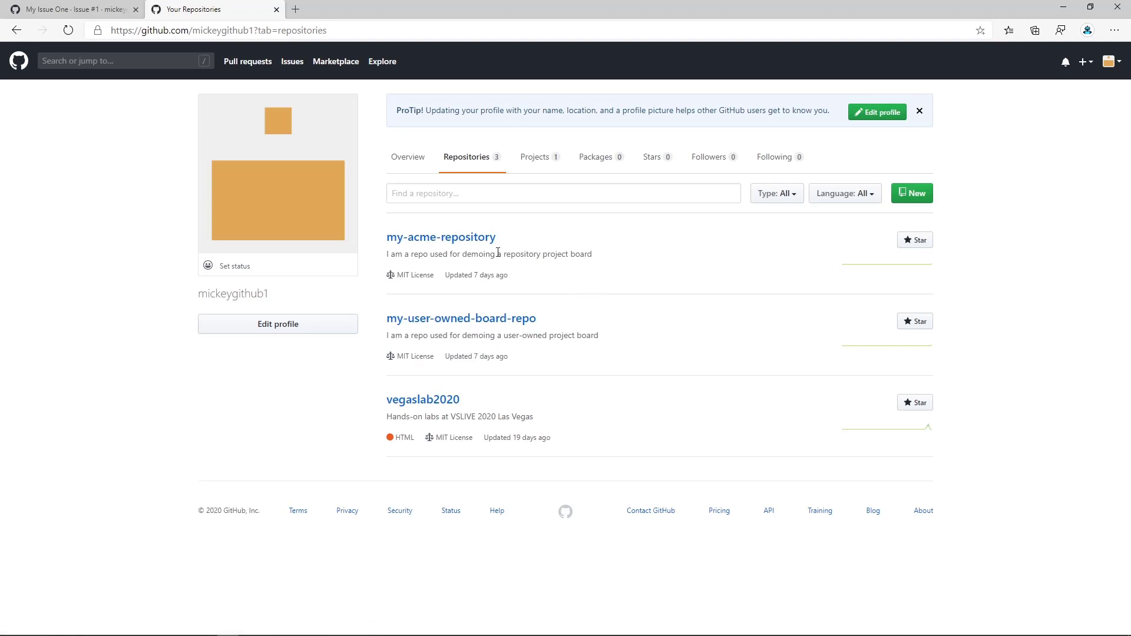
left_click(465, 239)
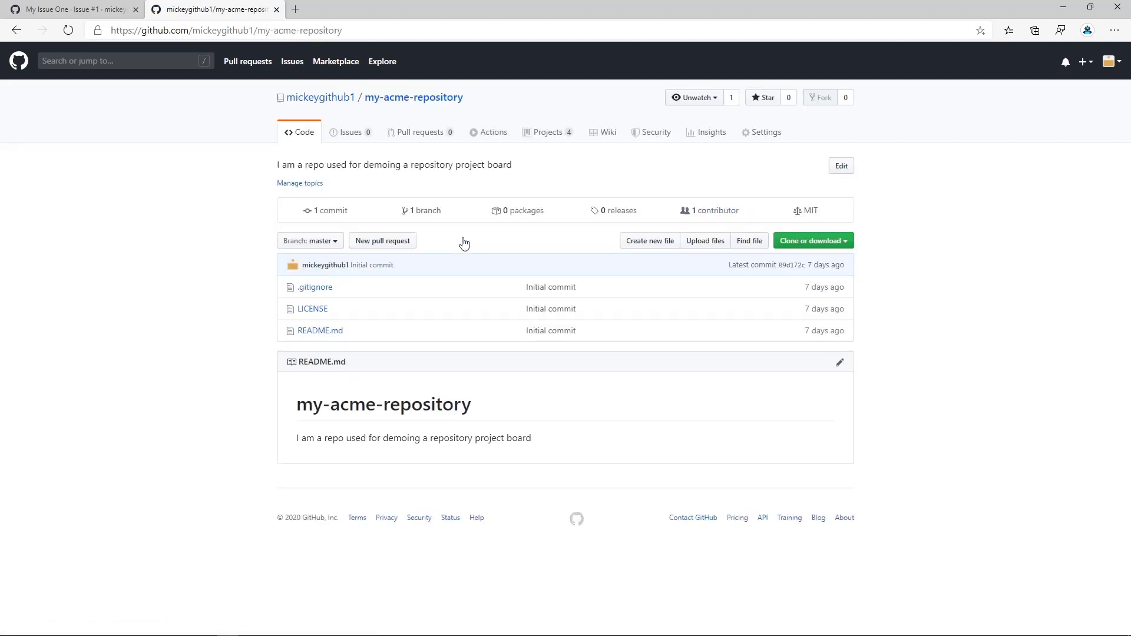
left_click(552, 137)
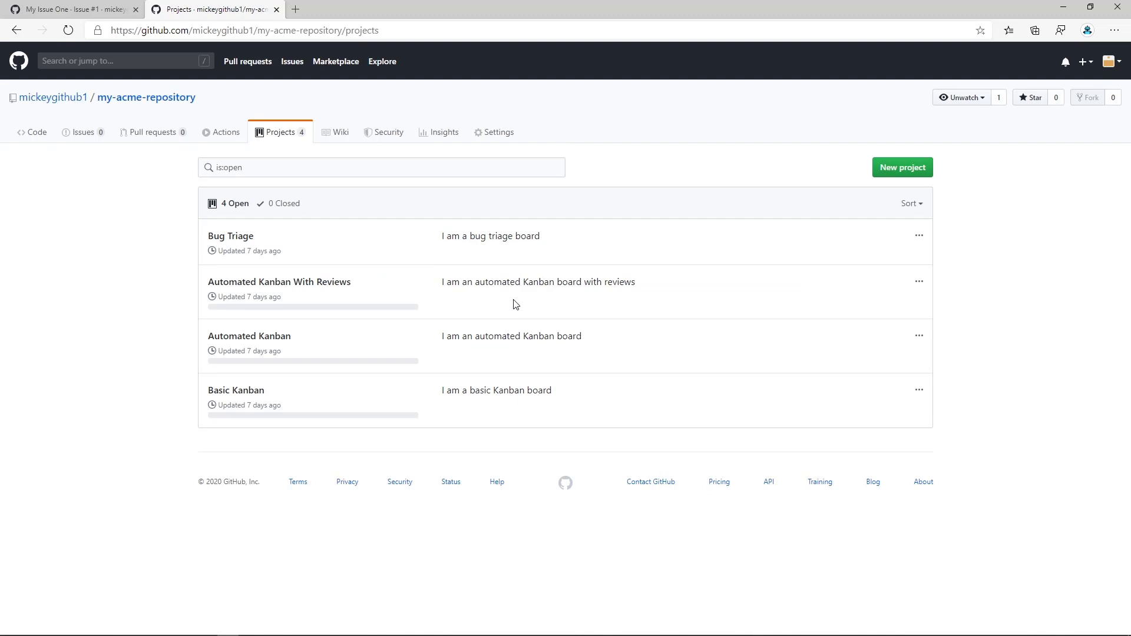
left_click(301, 284)
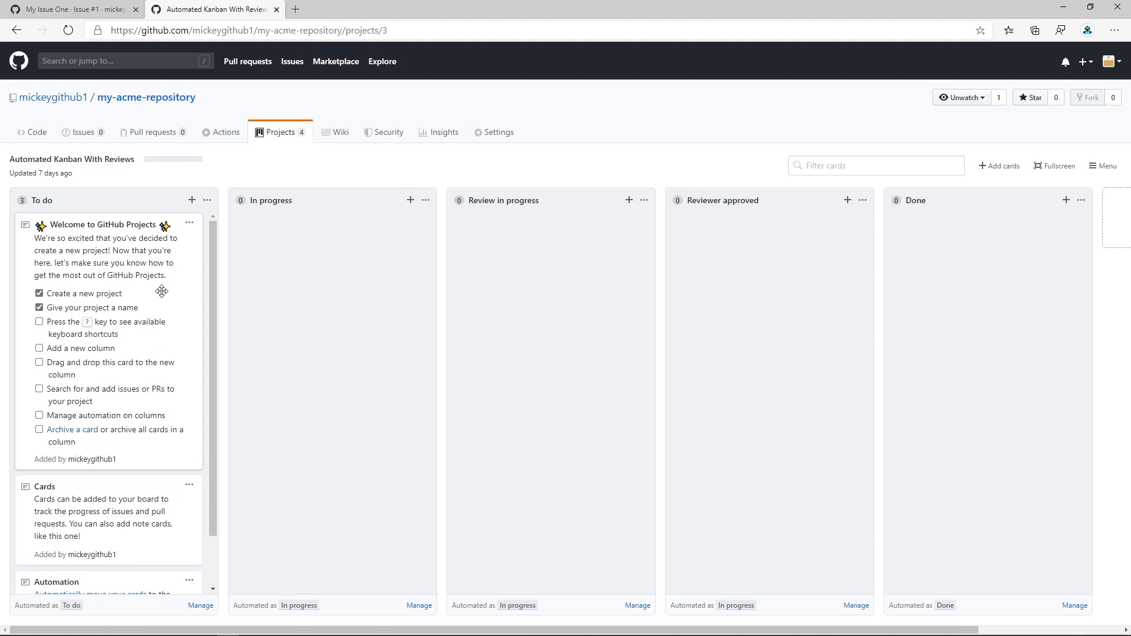
Archive the Welcome to GitHub Projects, Cards and Automation notes in the To do column.
left_click(190, 226)
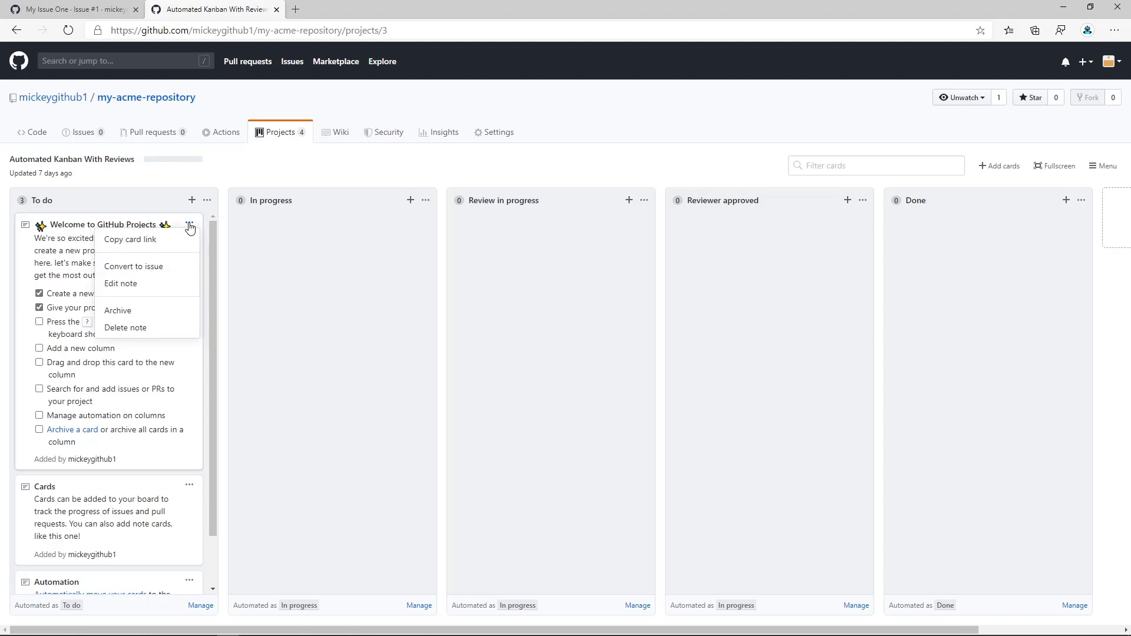
left_click(137, 310)
left_click(203, 228)
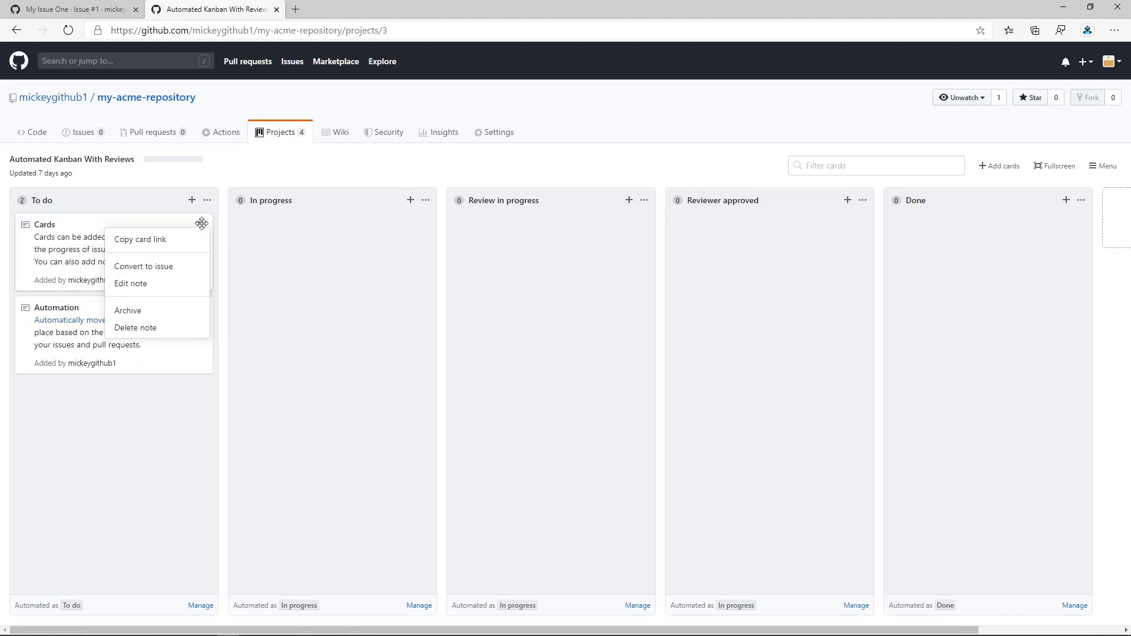
left_click(146, 310)
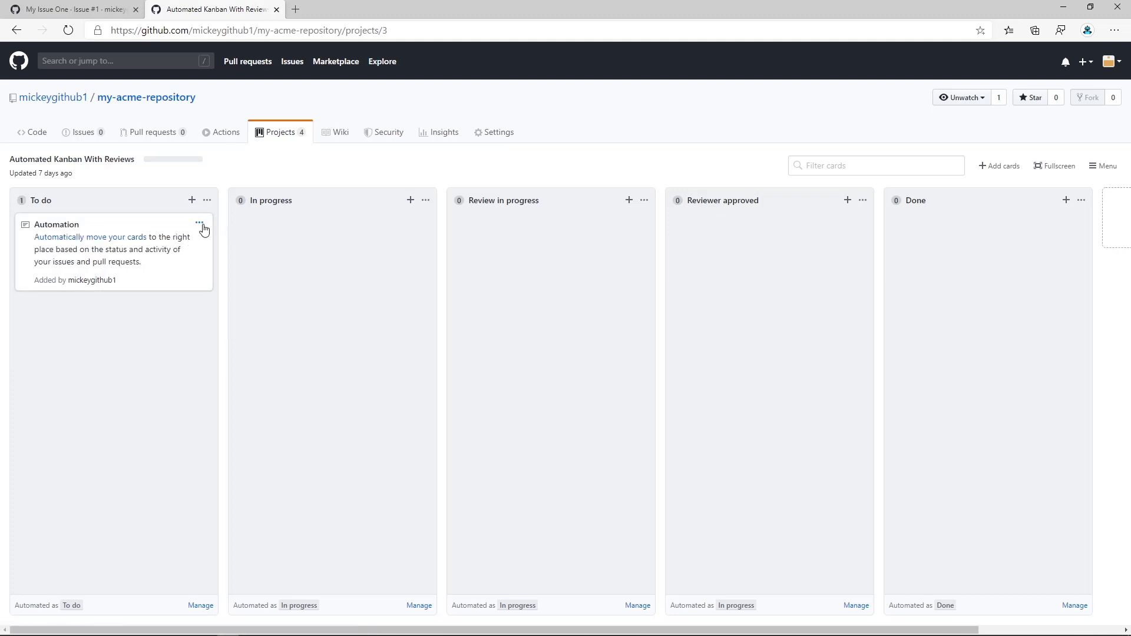
left_click(200, 223)
left_click(141, 312)
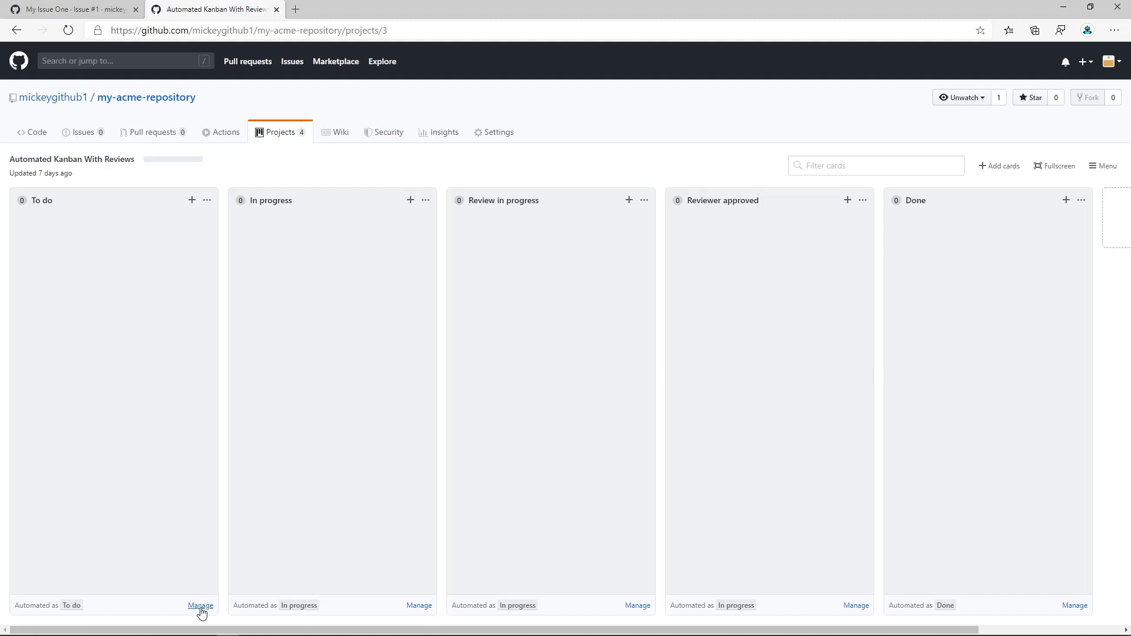
Look at the automation settings of the To do column on Automated Kanban With Reviews and close them.
left_click(207, 201)
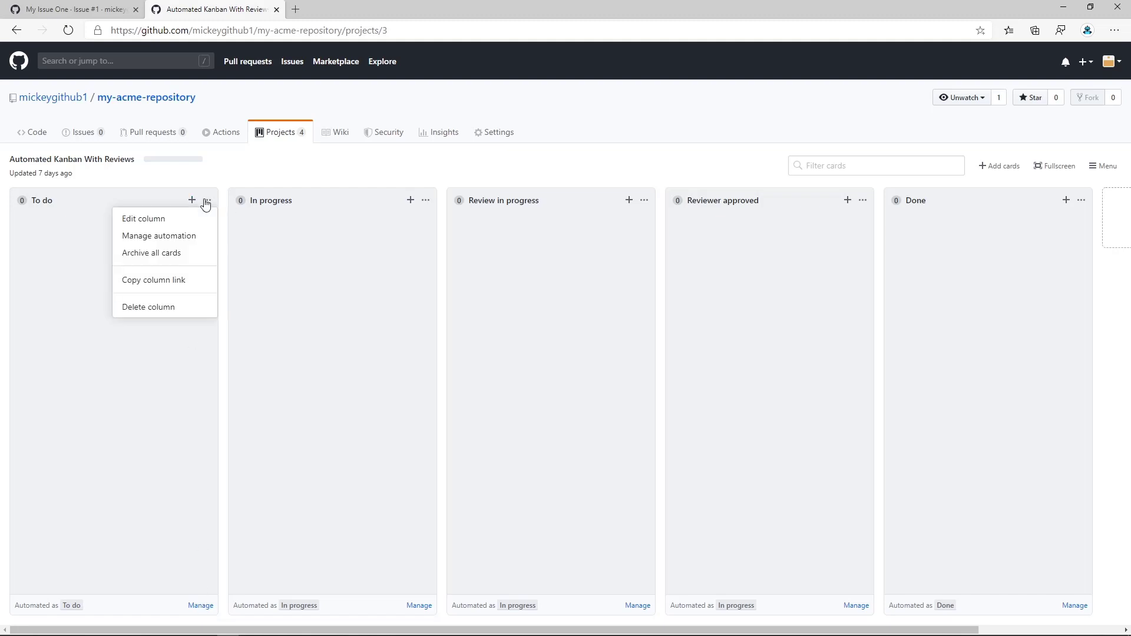
left_click(175, 236)
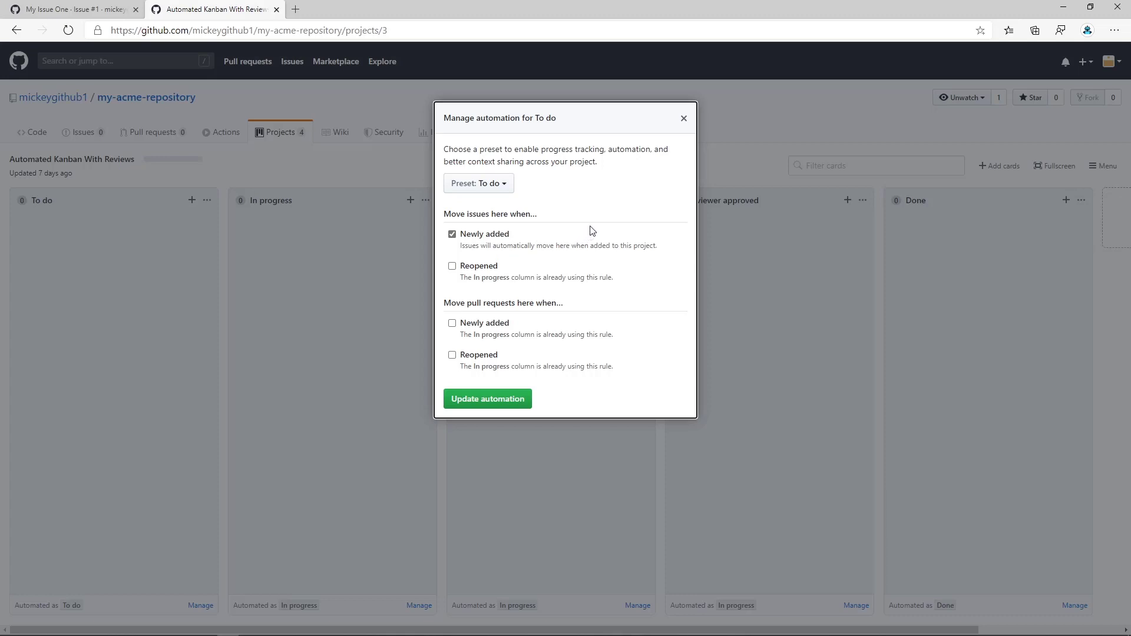
left_click(683, 122)
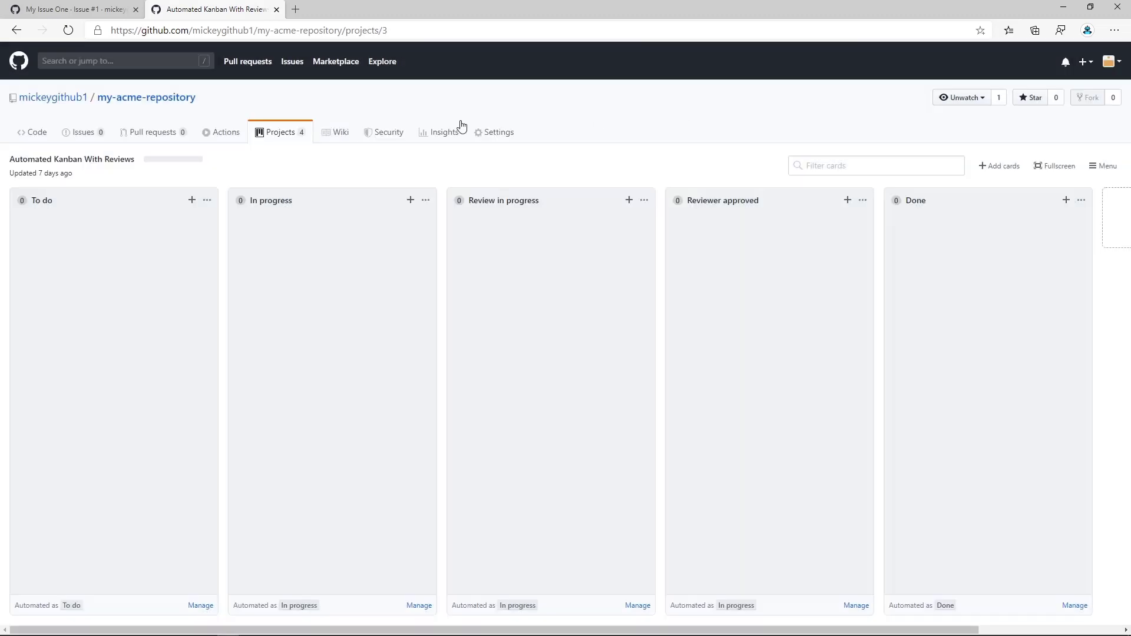
Start a new issue in my-acme-repository titled "My Advanced Issue One" and opt into the Related Issues beta.
left_click(97, 138)
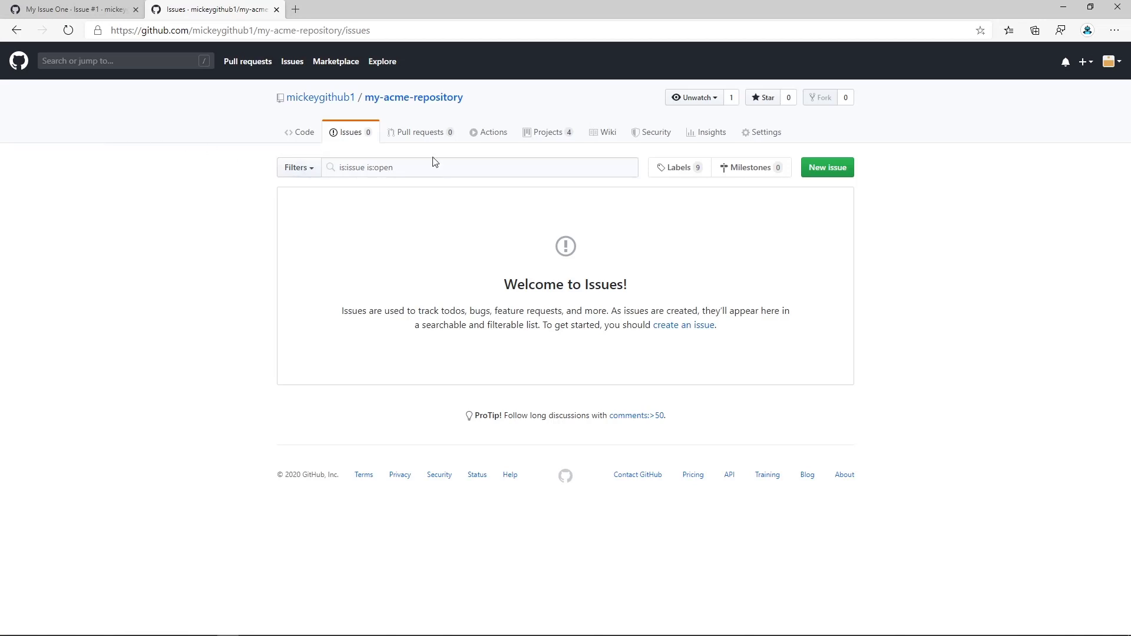
left_click(838, 168)
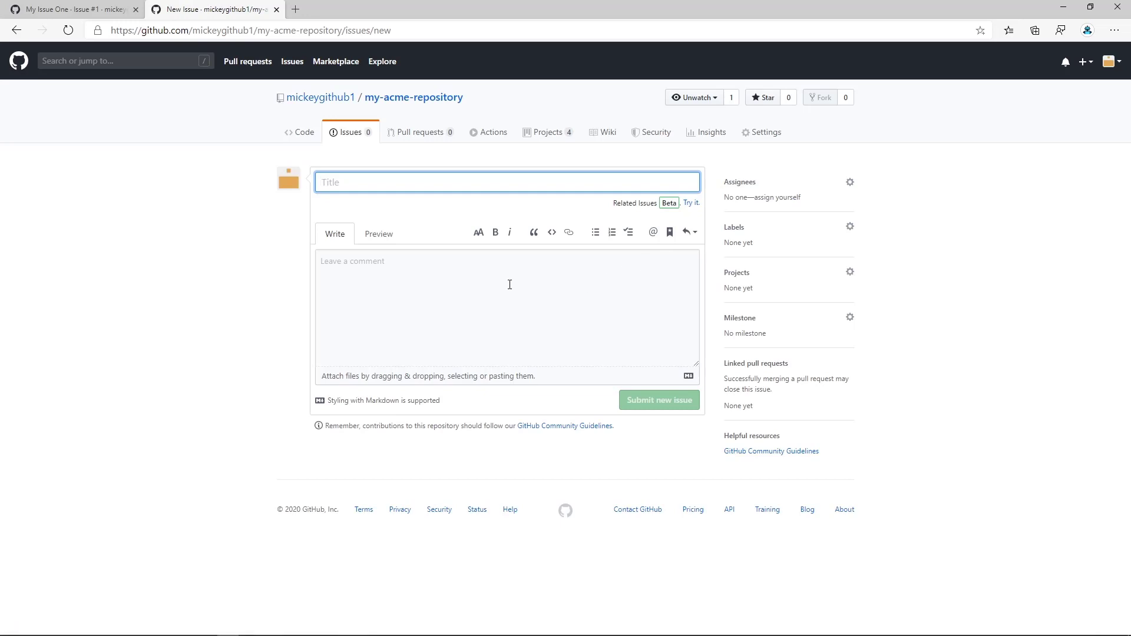
type("M")
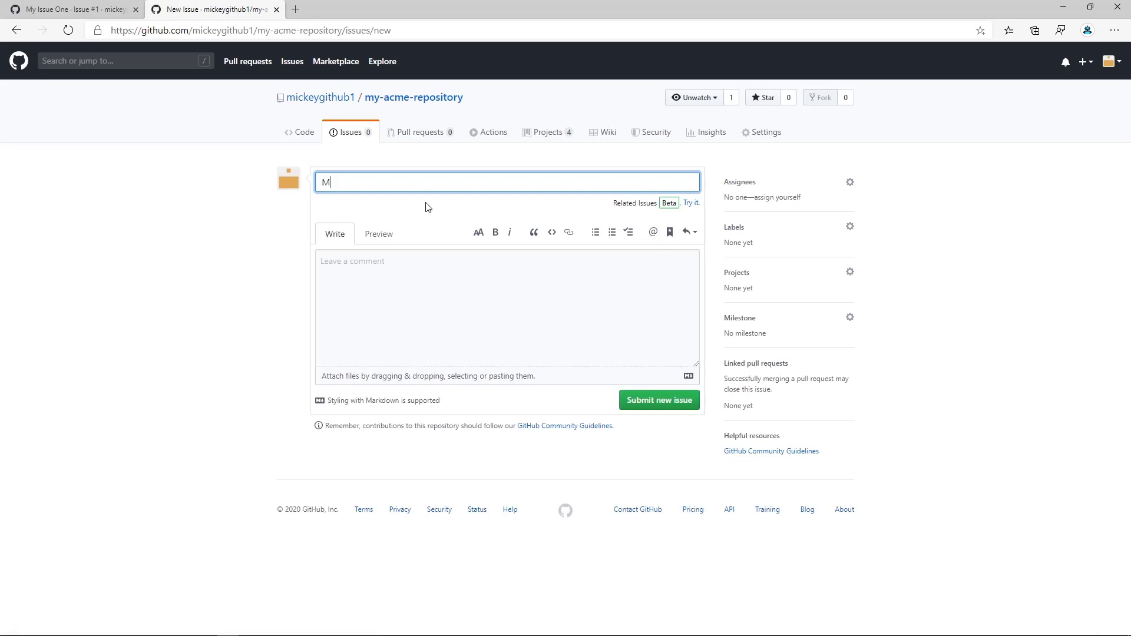
type("y Advanced Issue One")
key("Tab")
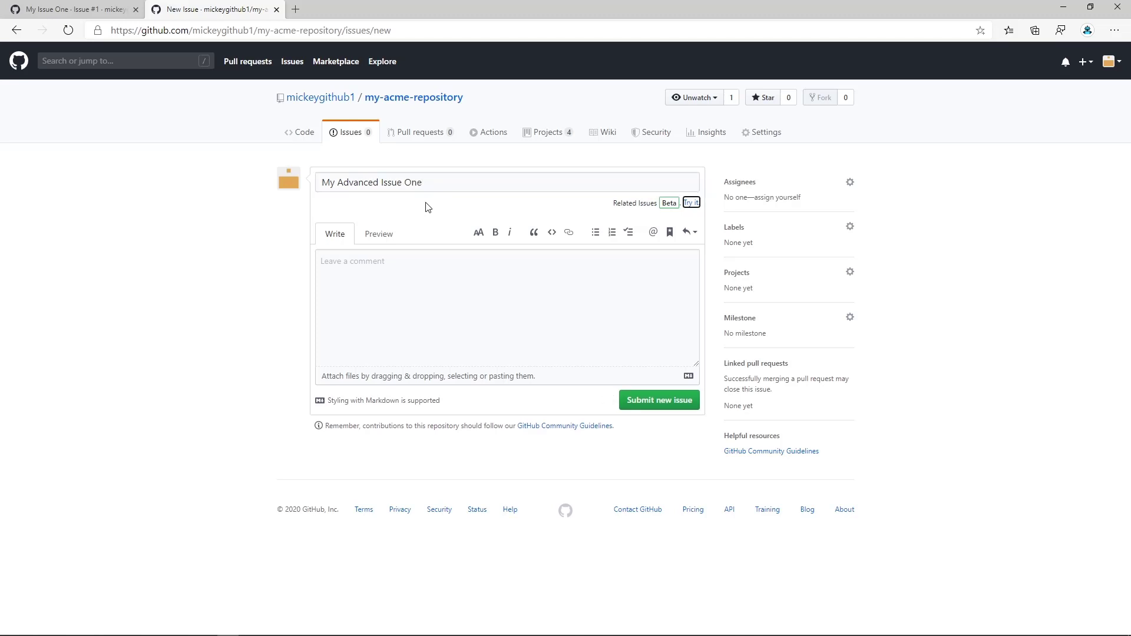
key("Return")
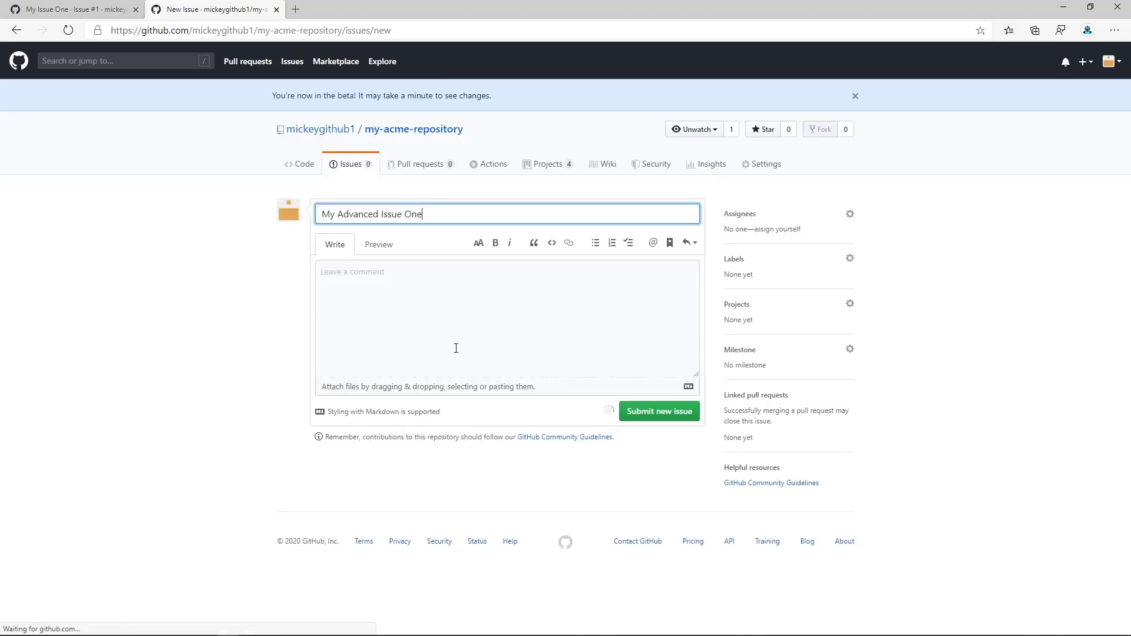
Enter "I am an advanced issue" as the description of My Advanced Issue One.
left_click(463, 287)
type("I am an adav")
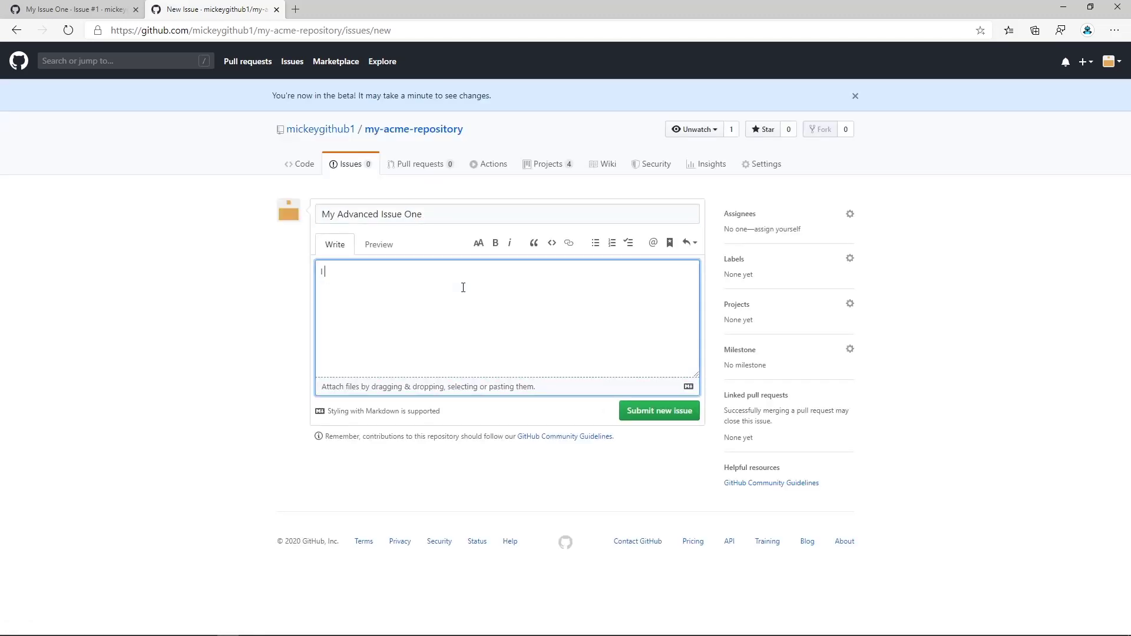
key("BackSpace")
key("BackSpace")
type("vanced issue")
Assign My Advanced Issue One to your own account, give it the bug label and submit it.
left_click(769, 231)
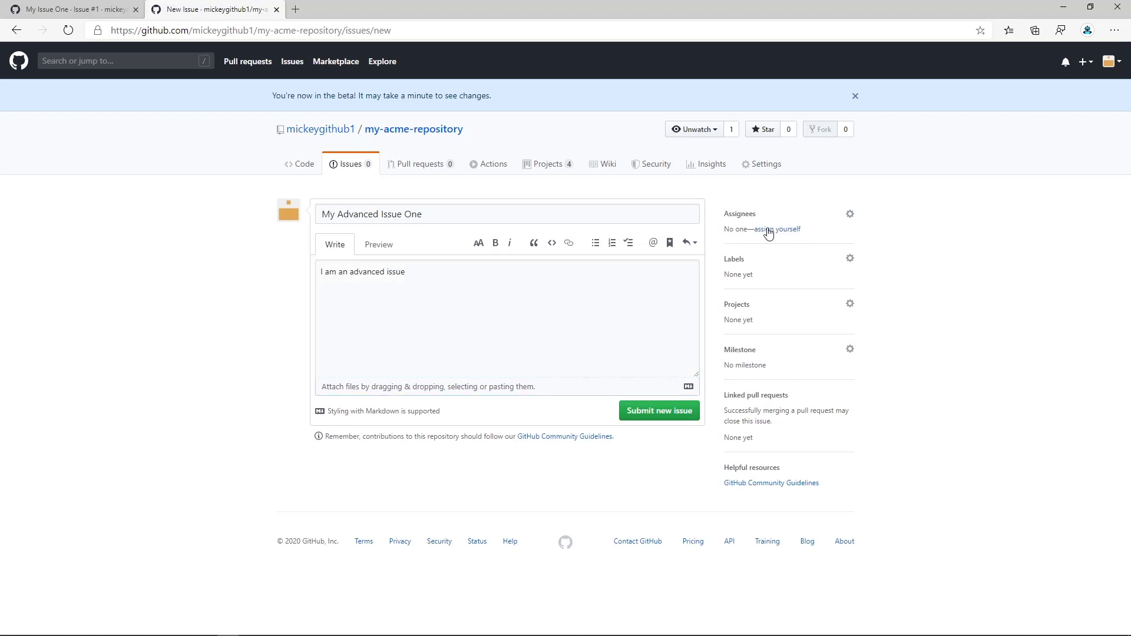
left_click(850, 261)
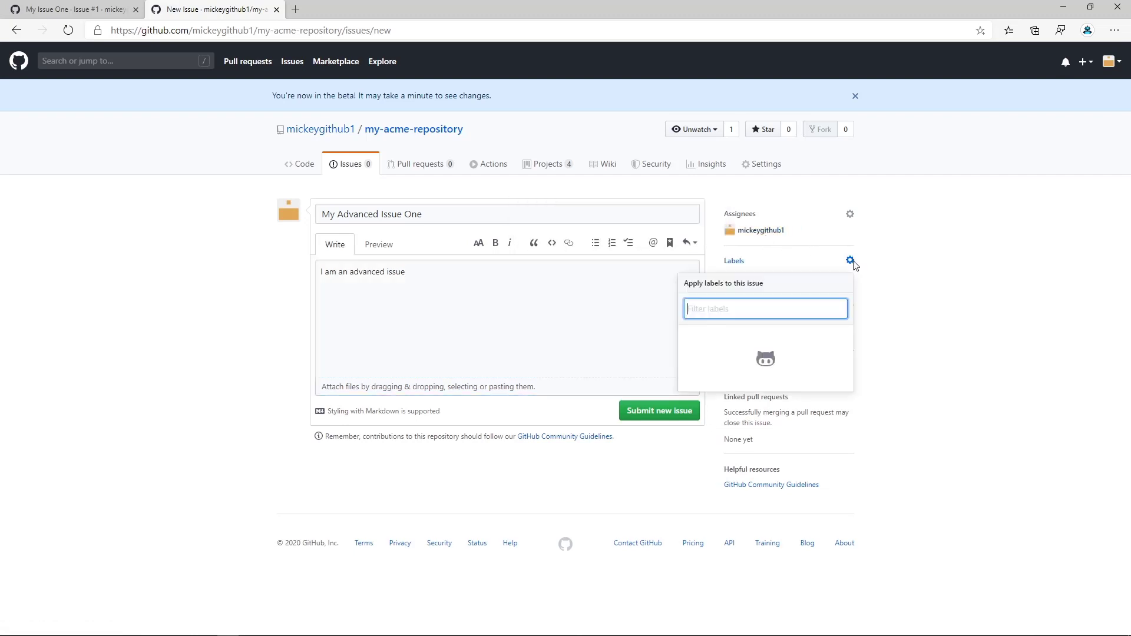
left_click(656, 334)
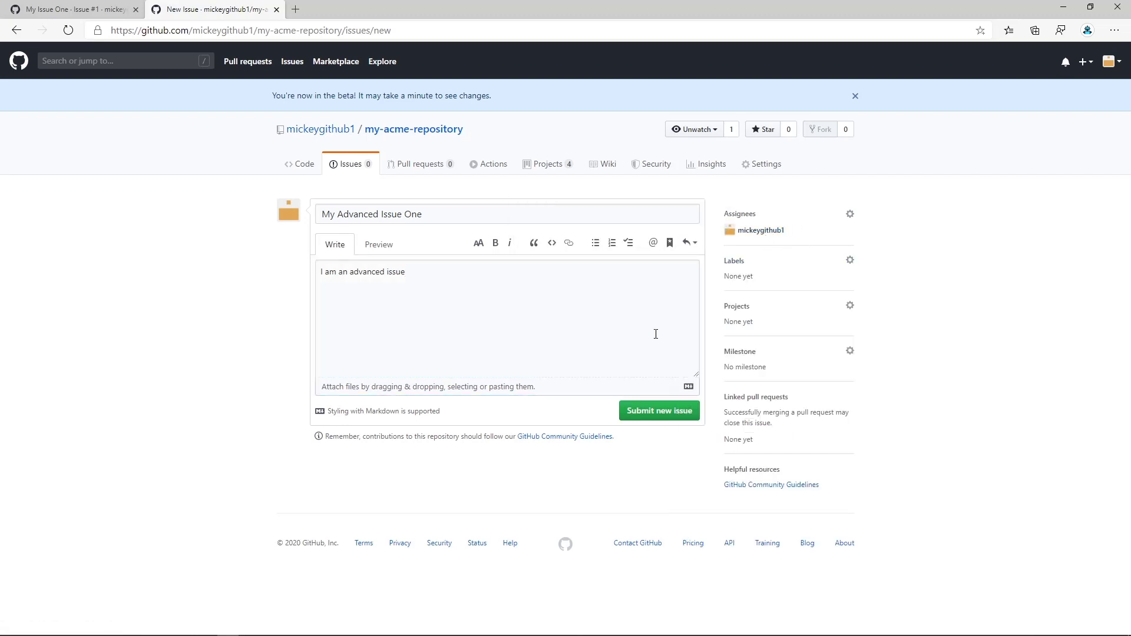
left_click(648, 413)
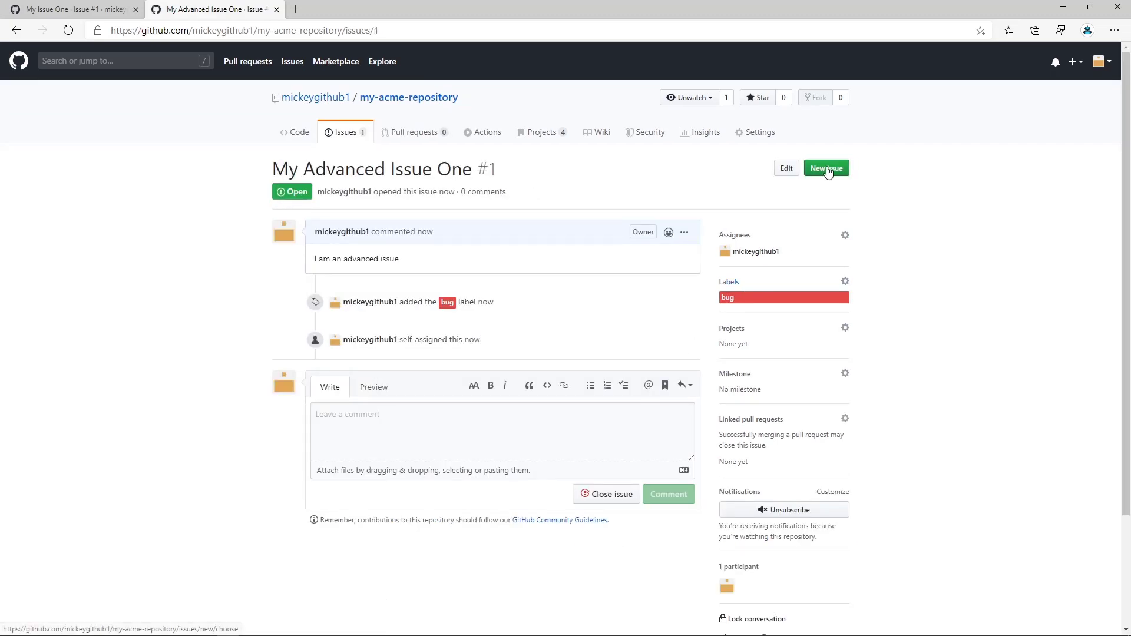
Start another issue titled "My Advanced Issue Two" with the description "I am another advanced issue".
left_click(825, 171)
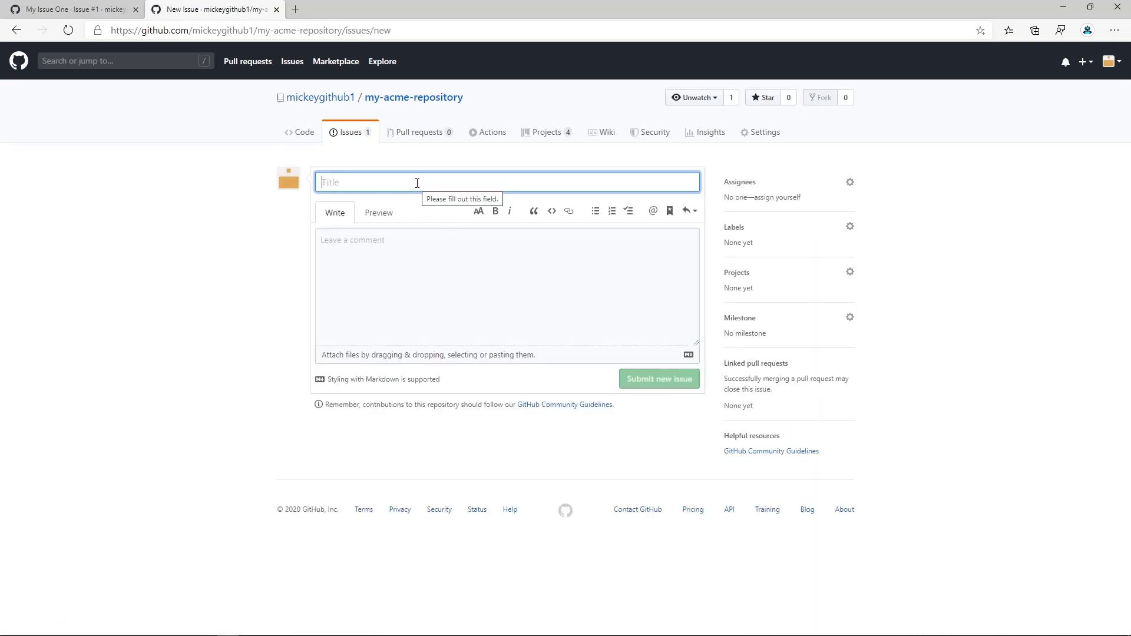
type("My Adv")
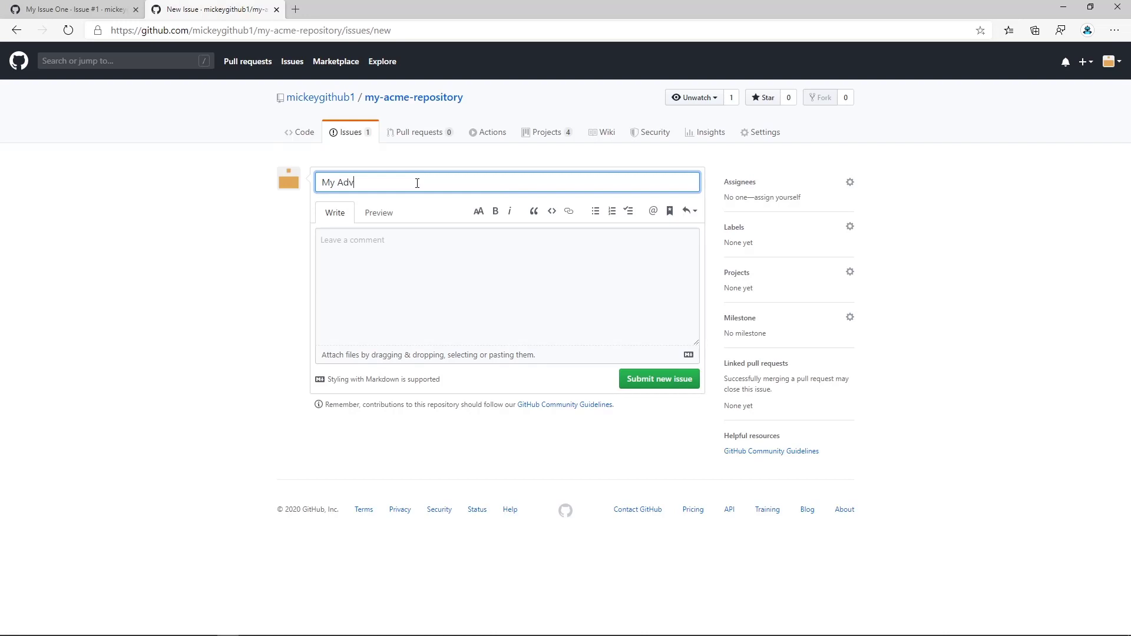
type("anced issue")
key("BackSpace")
key("BackSpace")
key("BackSpace")
key("BackSpace")
type("Issue Two")
left_click(421, 253)
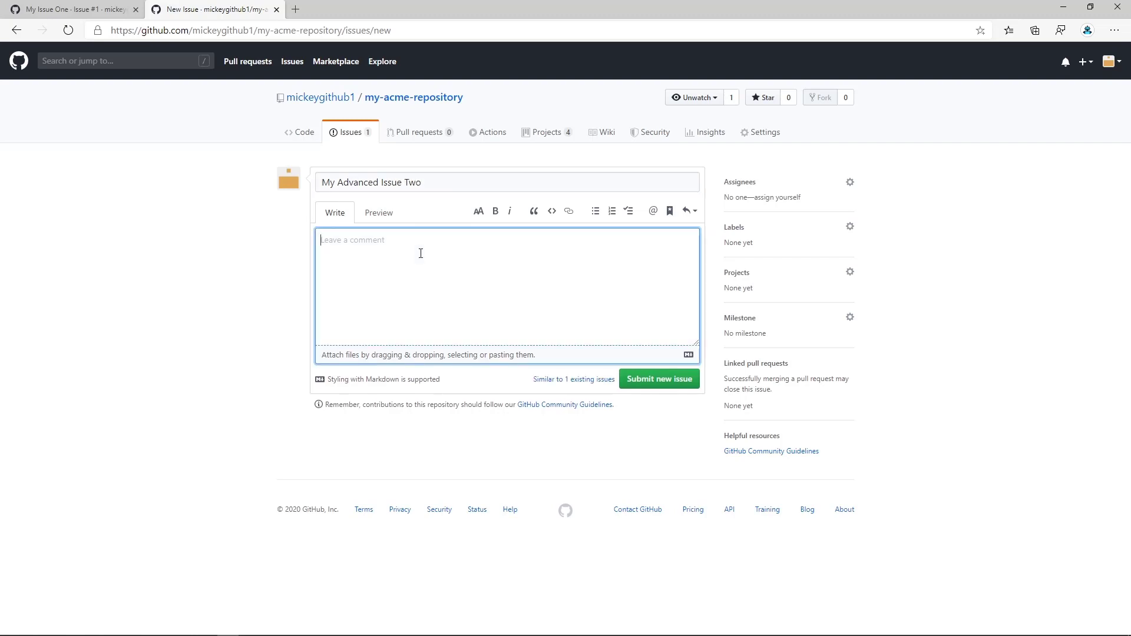
type("I am another advanced issue")
Apply the documentation label to My Advanced Issue Two and submit the issue.
left_click(851, 227)
left_click(765, 342)
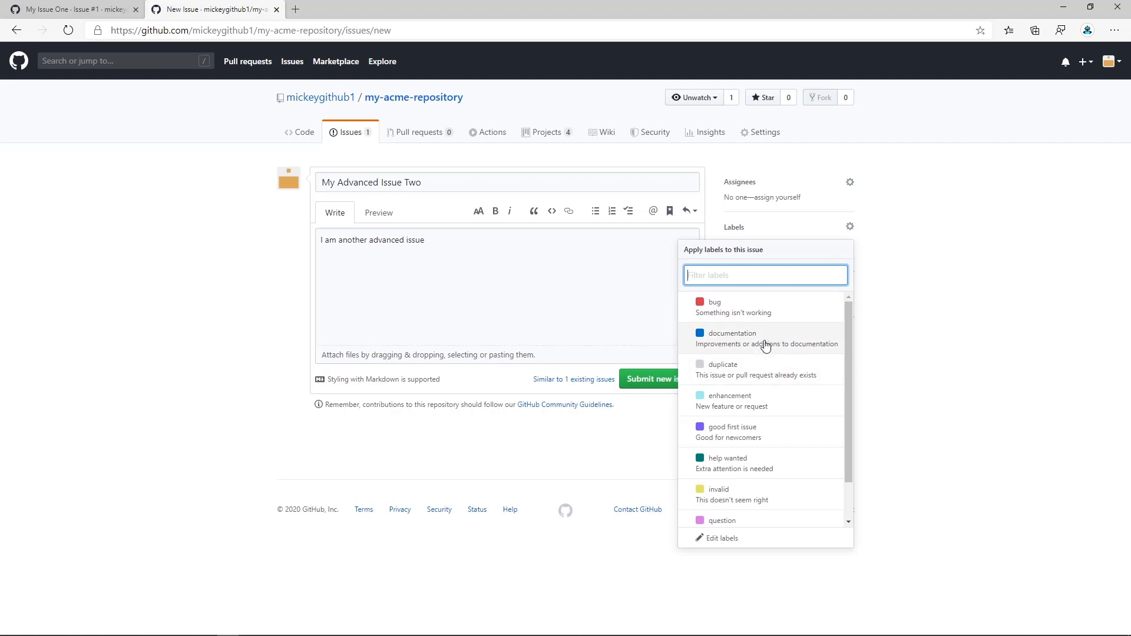
left_click(888, 356)
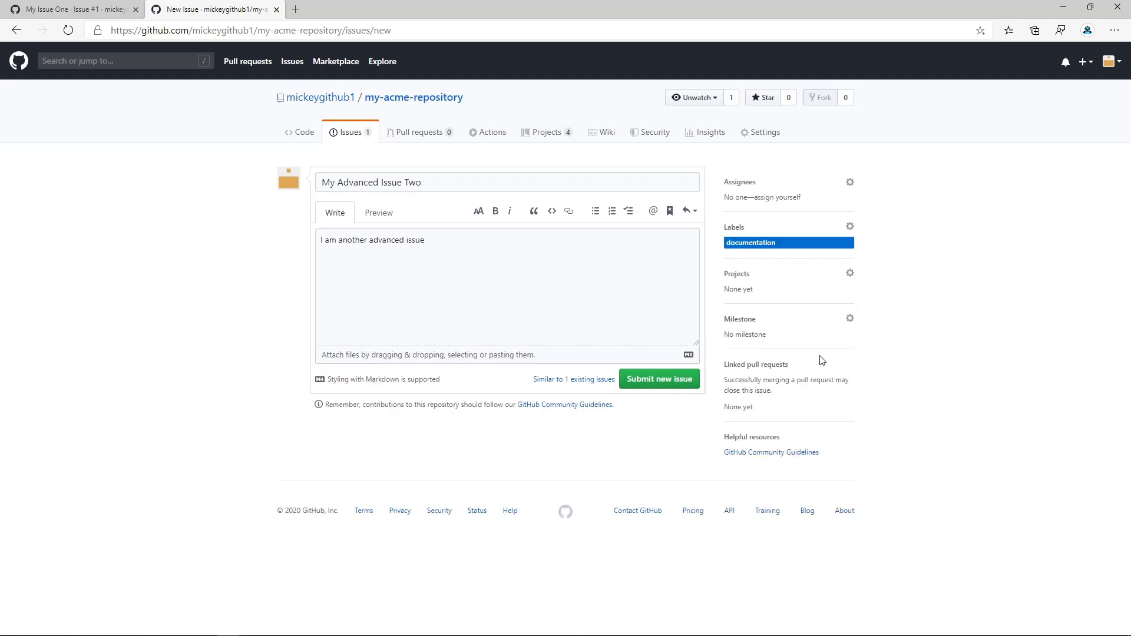
left_click(675, 388)
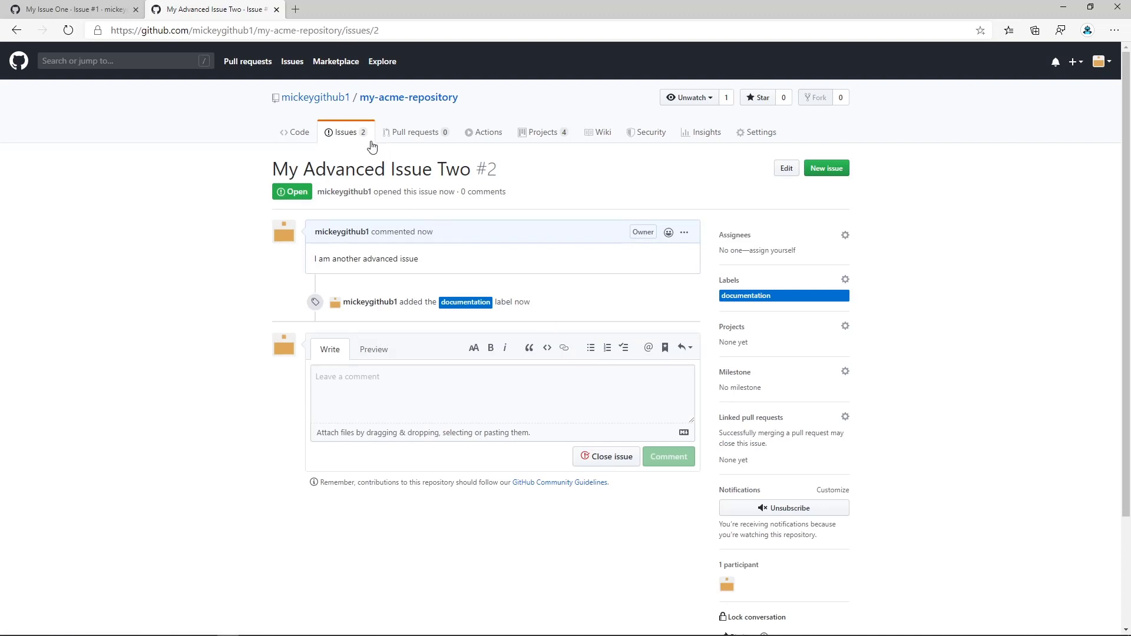
Open My Advanced Issue One from the repository's issues and add it to the Automated Kanban With Reviews repository project.
left_click(355, 137)
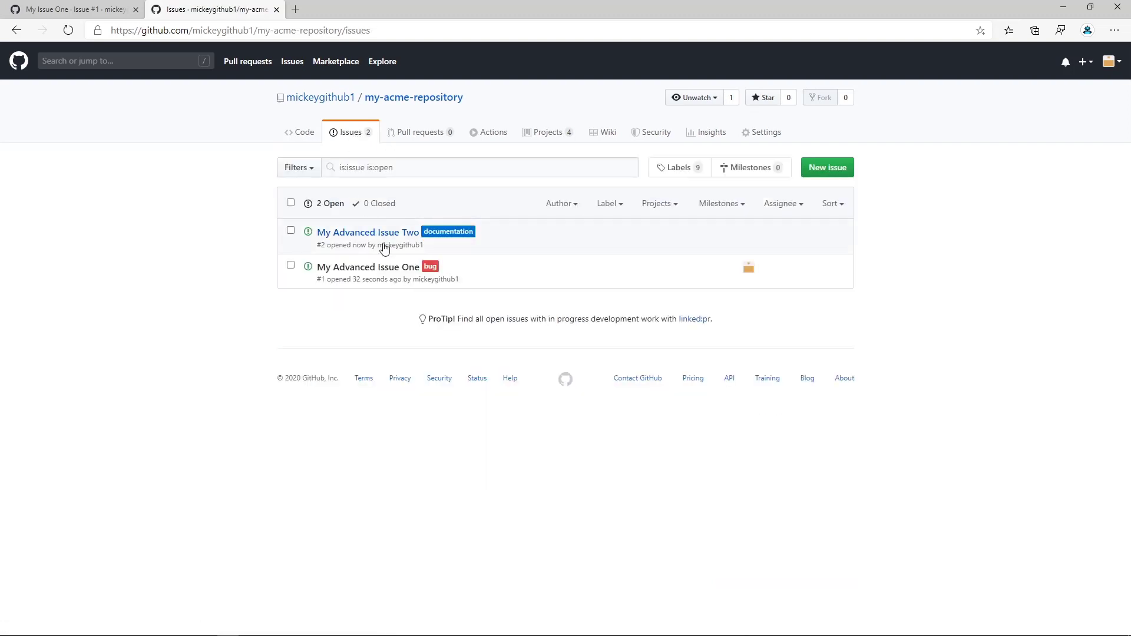
mouse_move(356, 275)
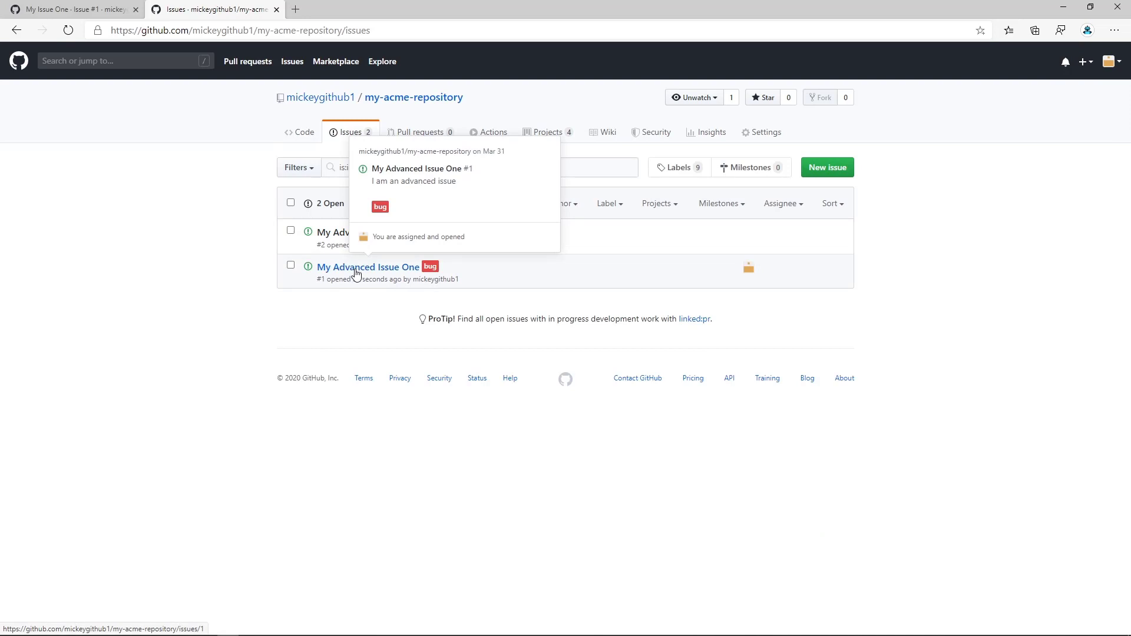
left_click(356, 273)
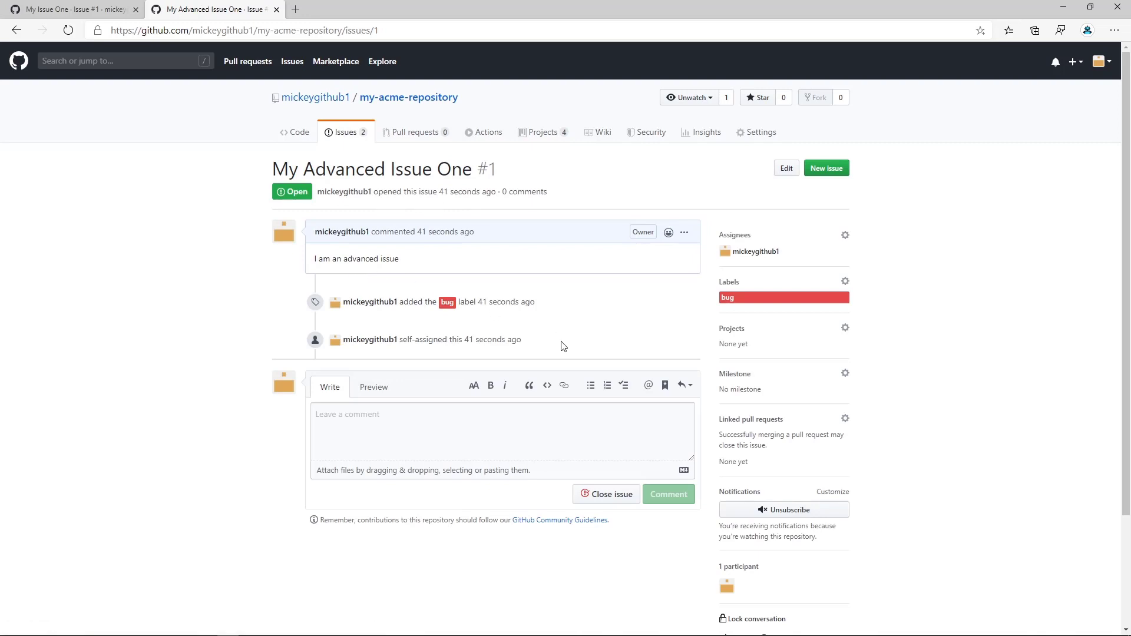
left_click(845, 332)
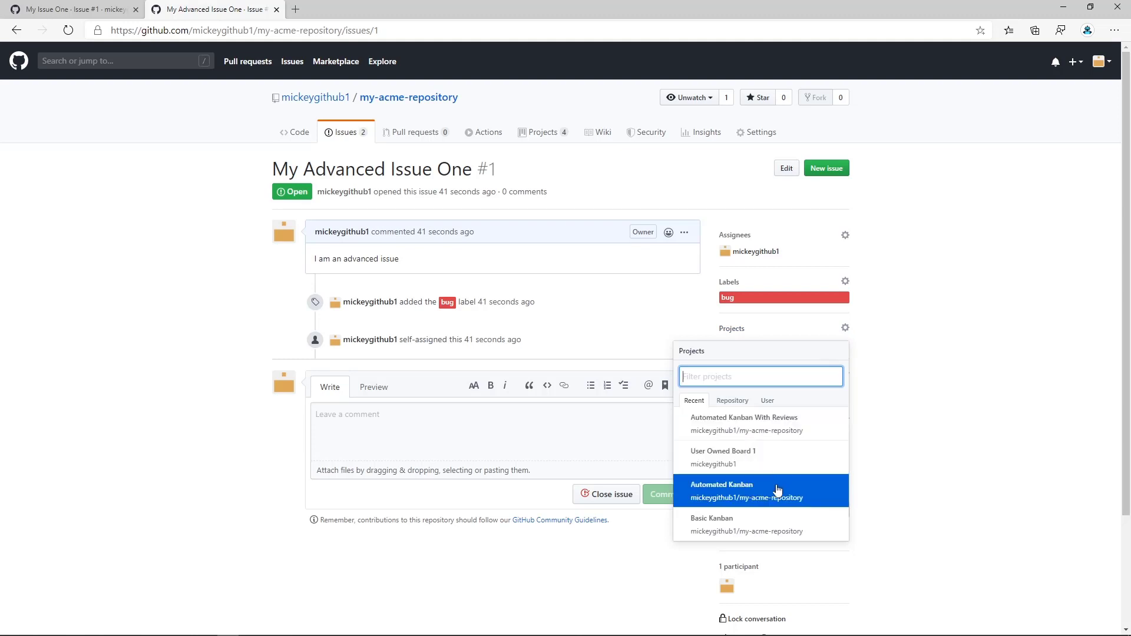
left_click(734, 404)
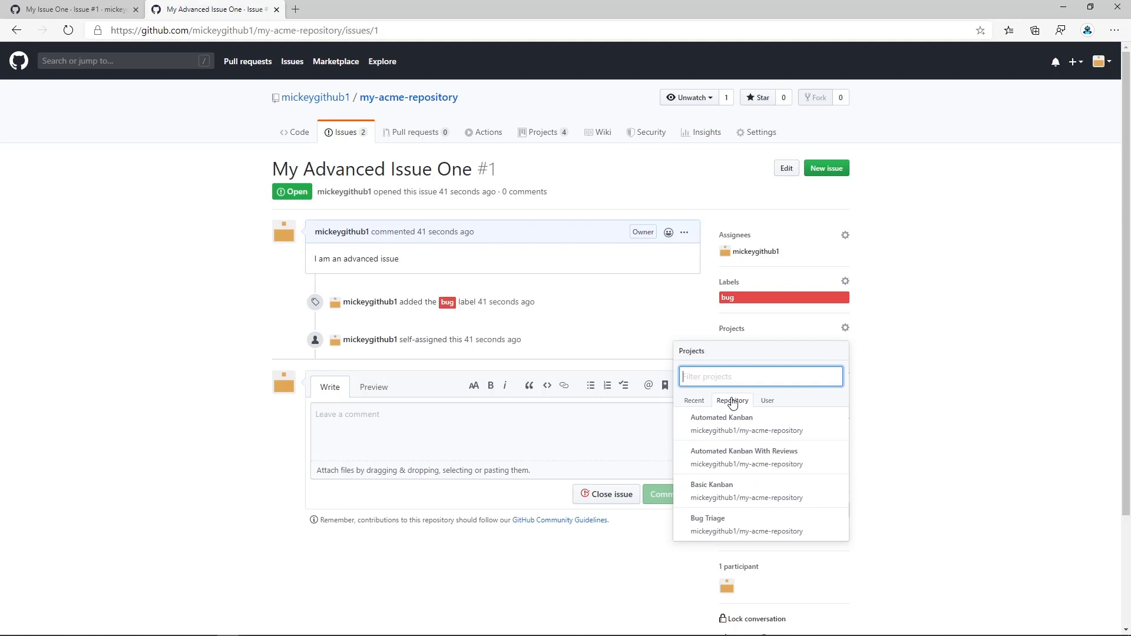
left_click(766, 403)
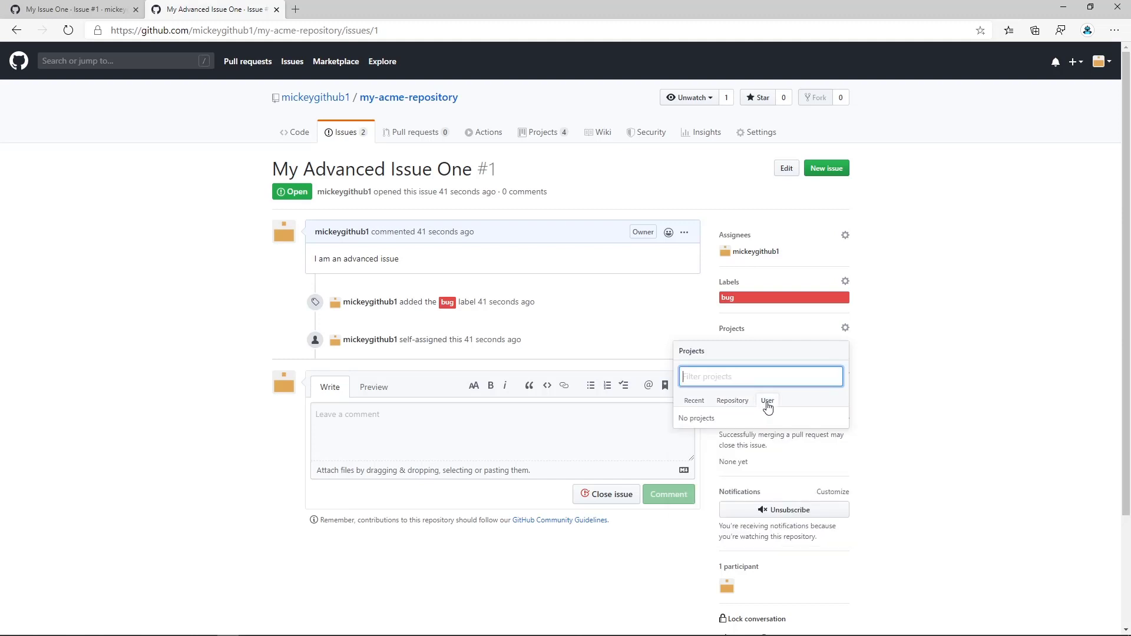
left_click(734, 407)
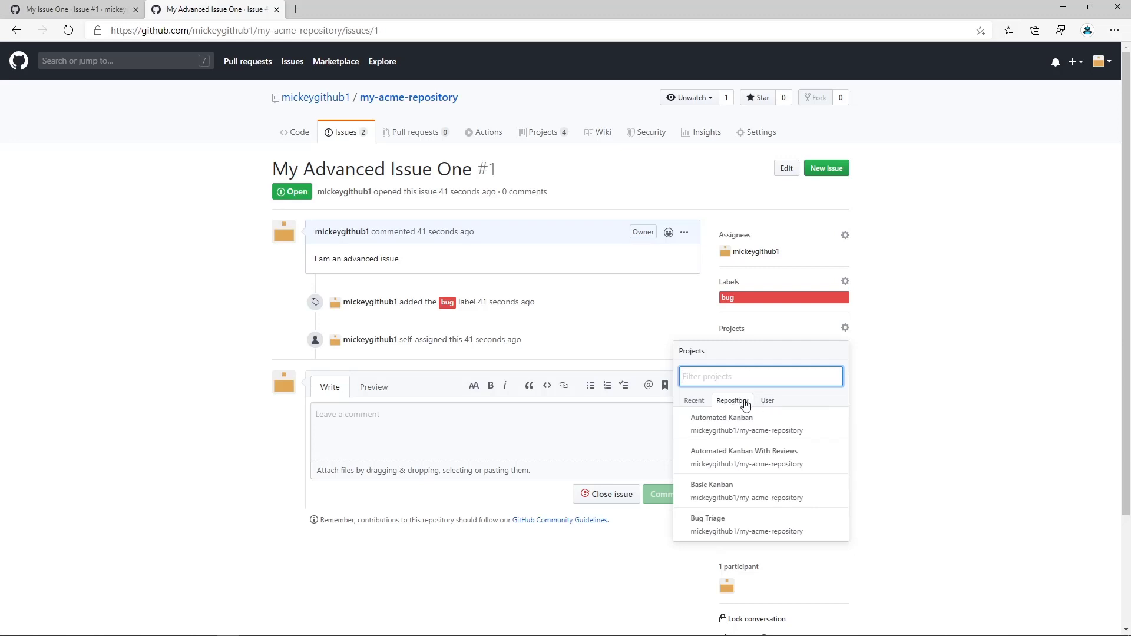
left_click(767, 459)
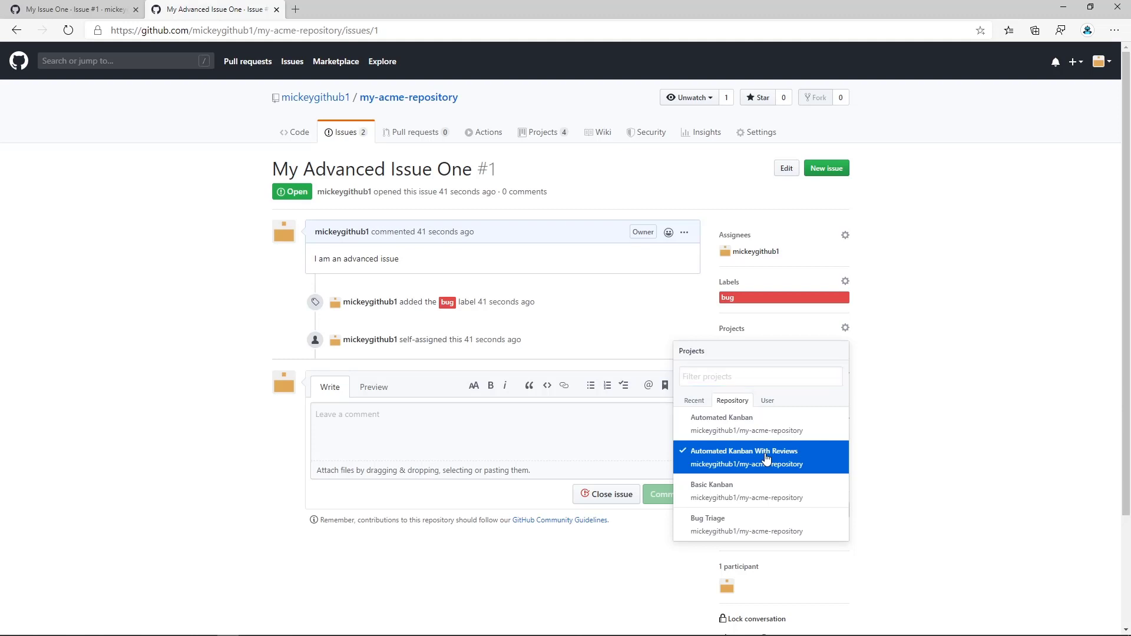
left_click(875, 420)
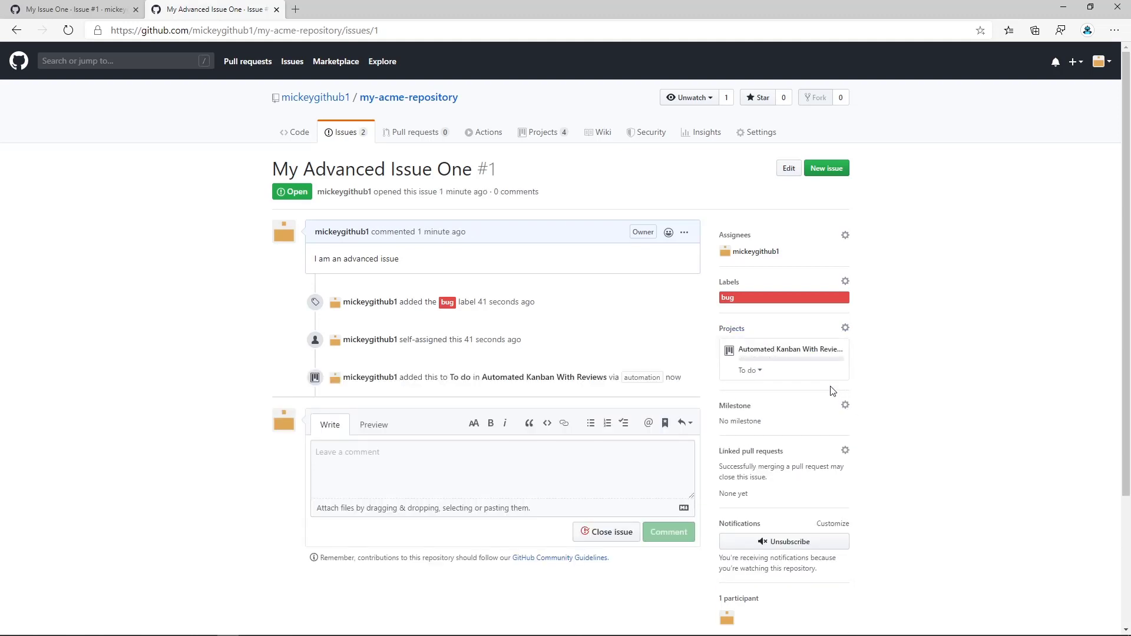
Check which Automated Kanban With Reviews columns the issue's card can be moved to, without moving it.
mouse_move(770, 355)
left_click(759, 371)
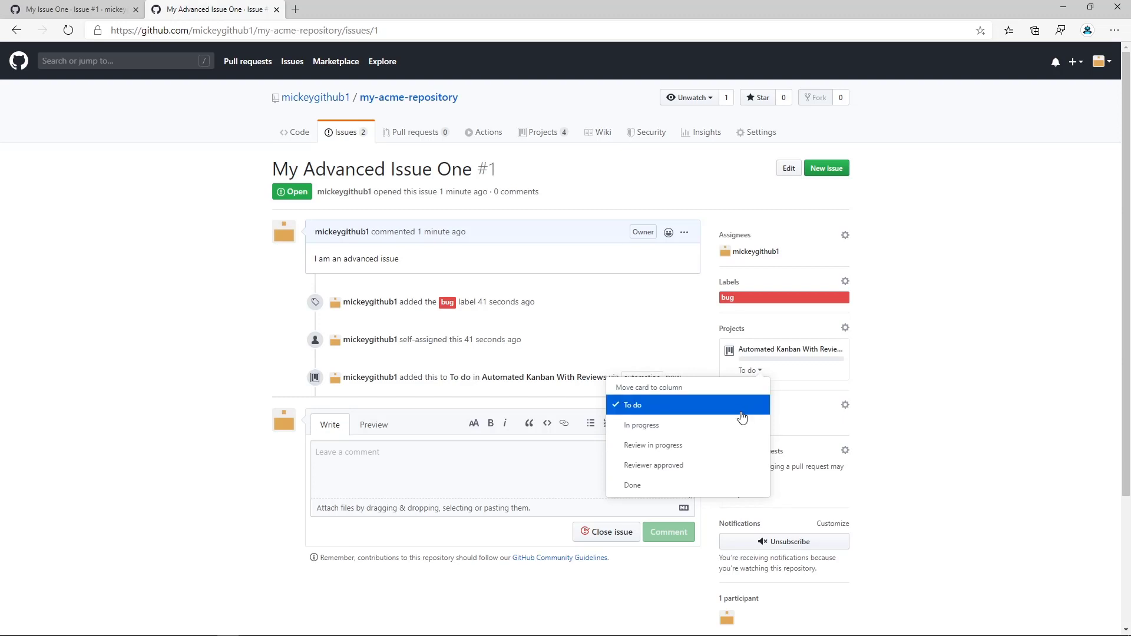
left_click(887, 358)
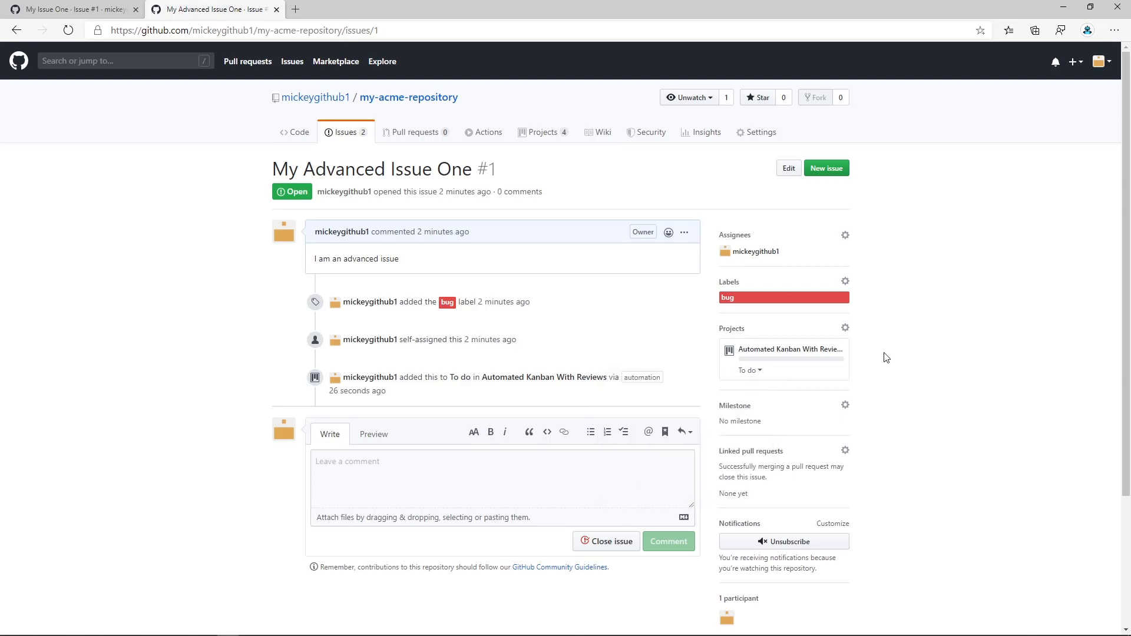
Open the Automated Kanban With Reviews board in a new browser tab and add My Advanced Issue Two to its To do column.
right_click(533, 137)
left_click(569, 147)
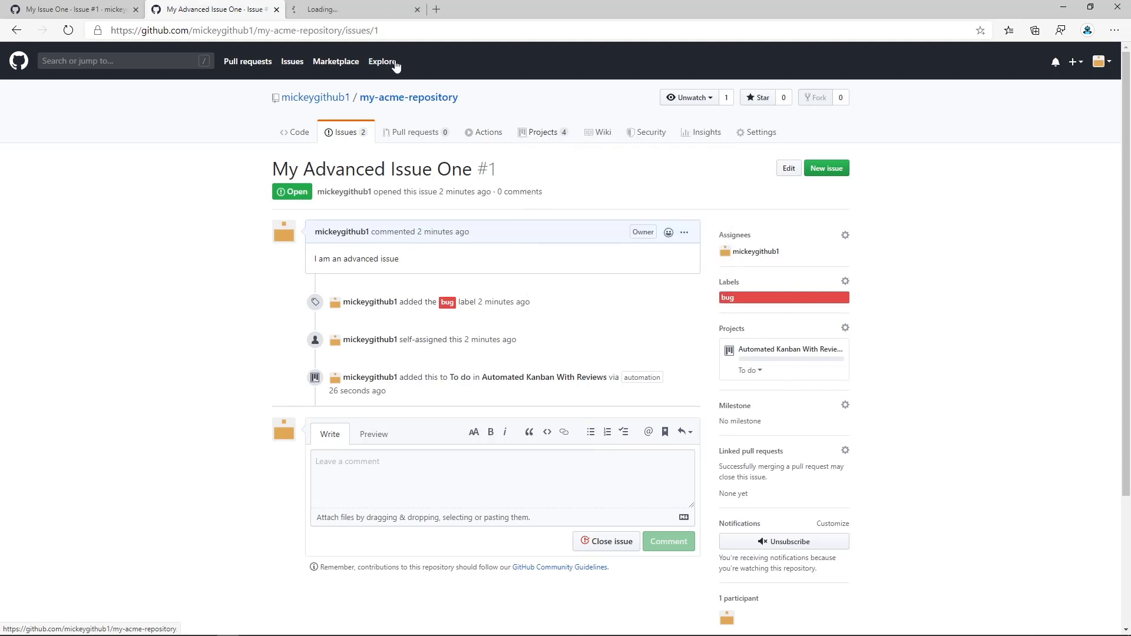
left_click(367, 10)
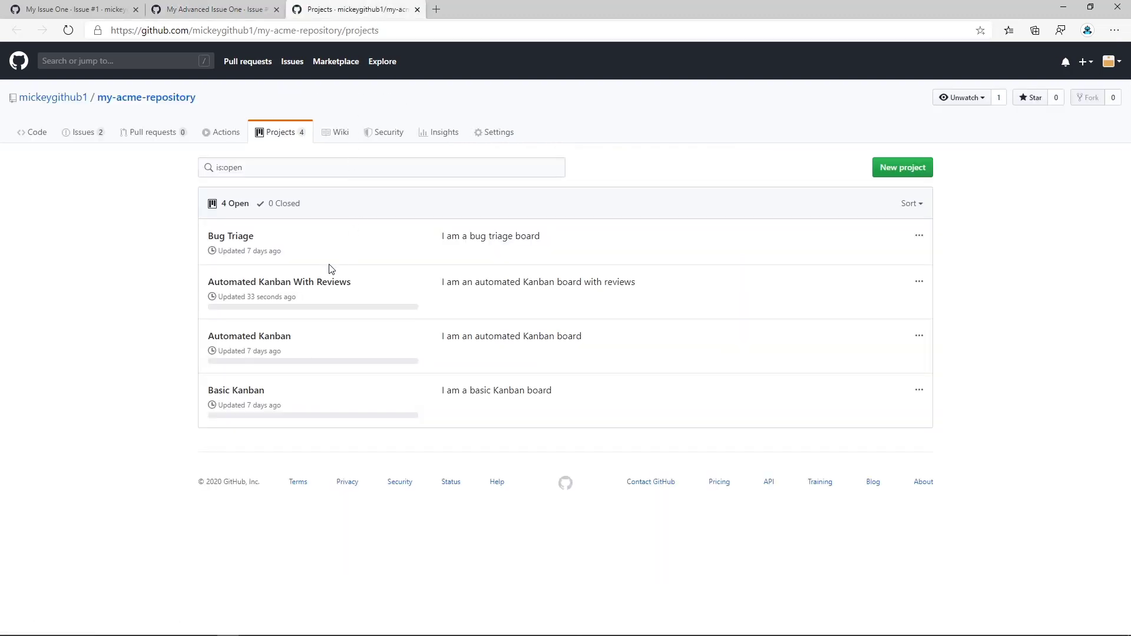
left_click(300, 285)
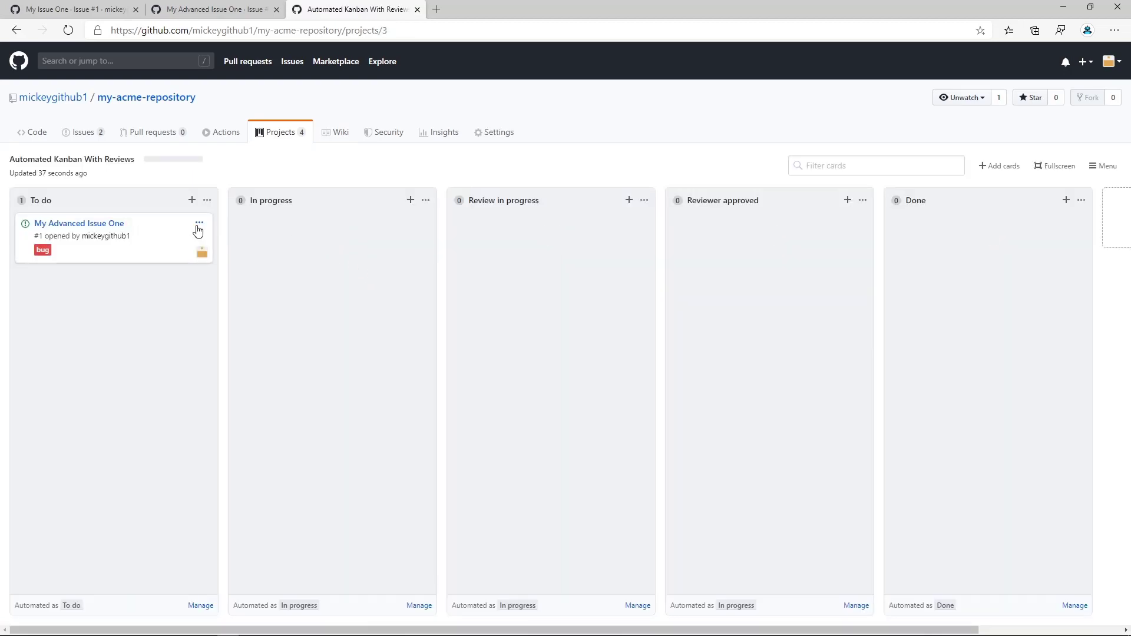
left_click(1001, 166)
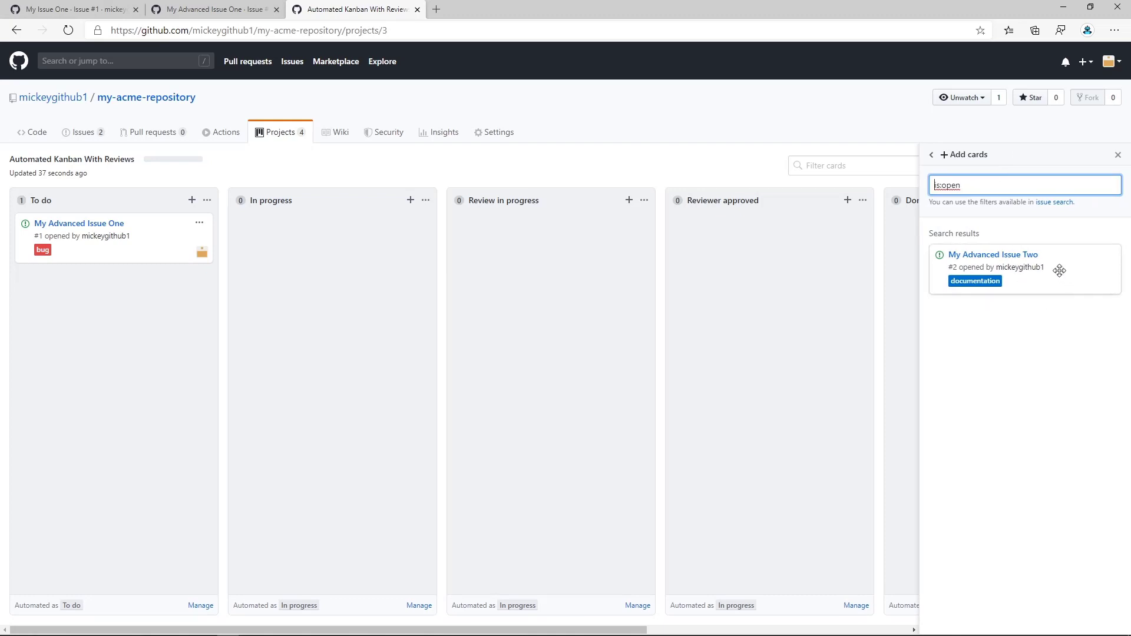
left_click_drag(1056, 260, 117, 303)
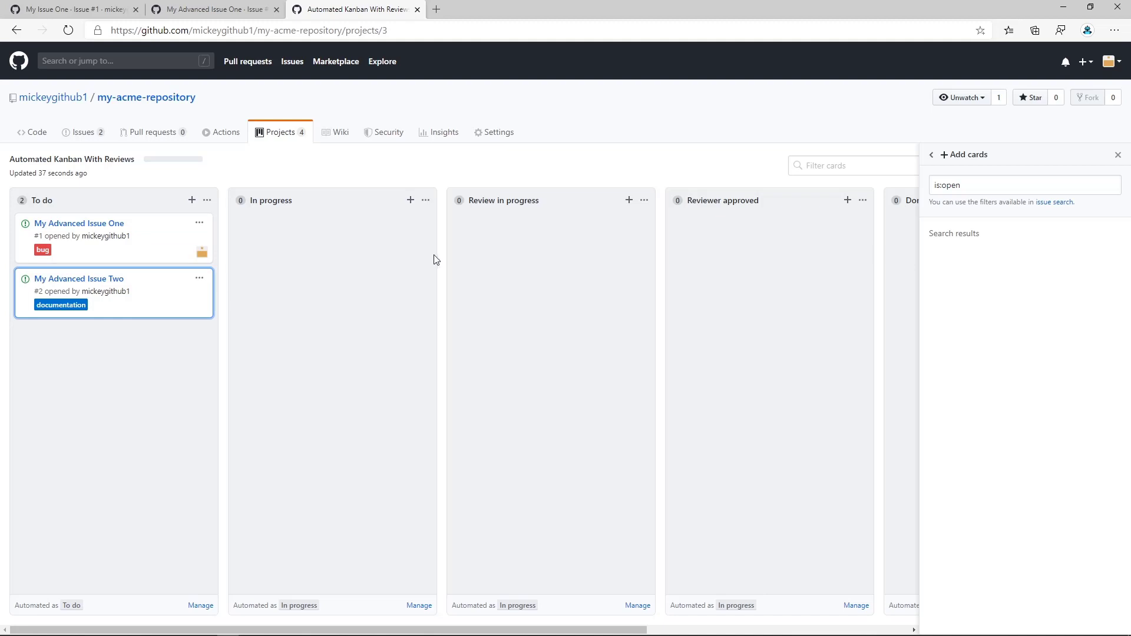
Open the Automated Kanban board and archive the Welcome to GitHub Projects, Cards and Automation notes in its To do column.
left_click(283, 142)
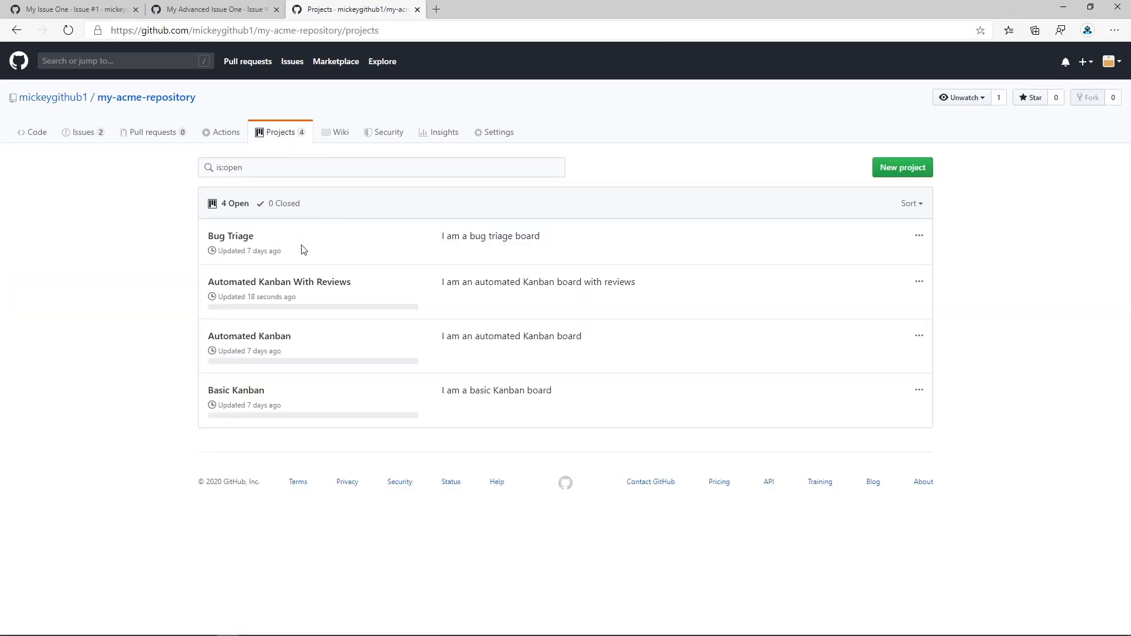
left_click(272, 341)
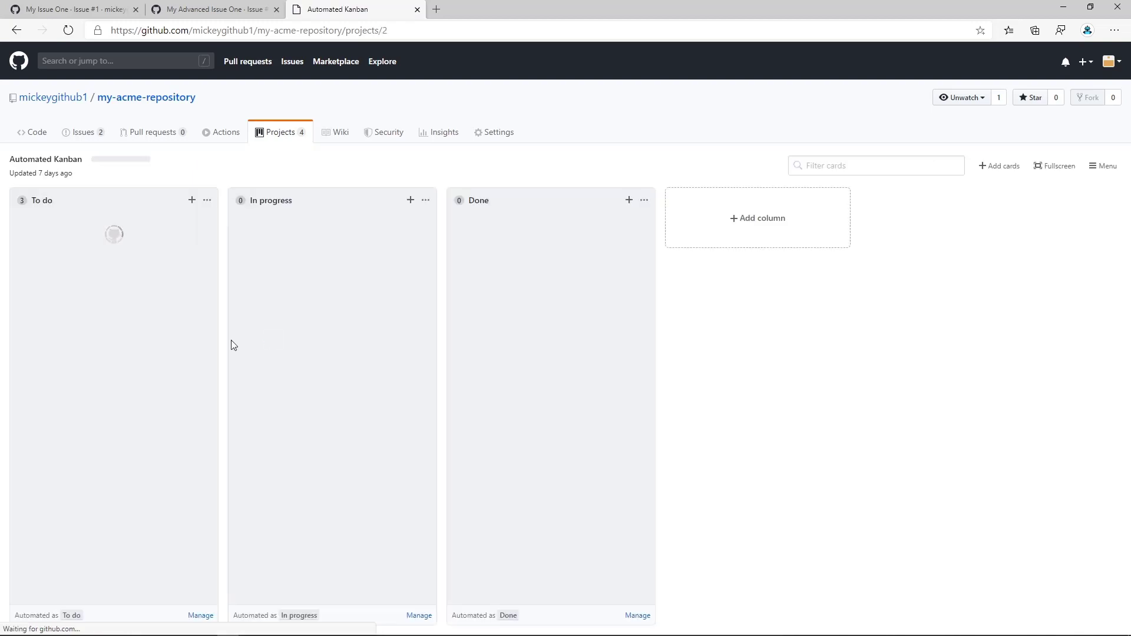
left_click(190, 224)
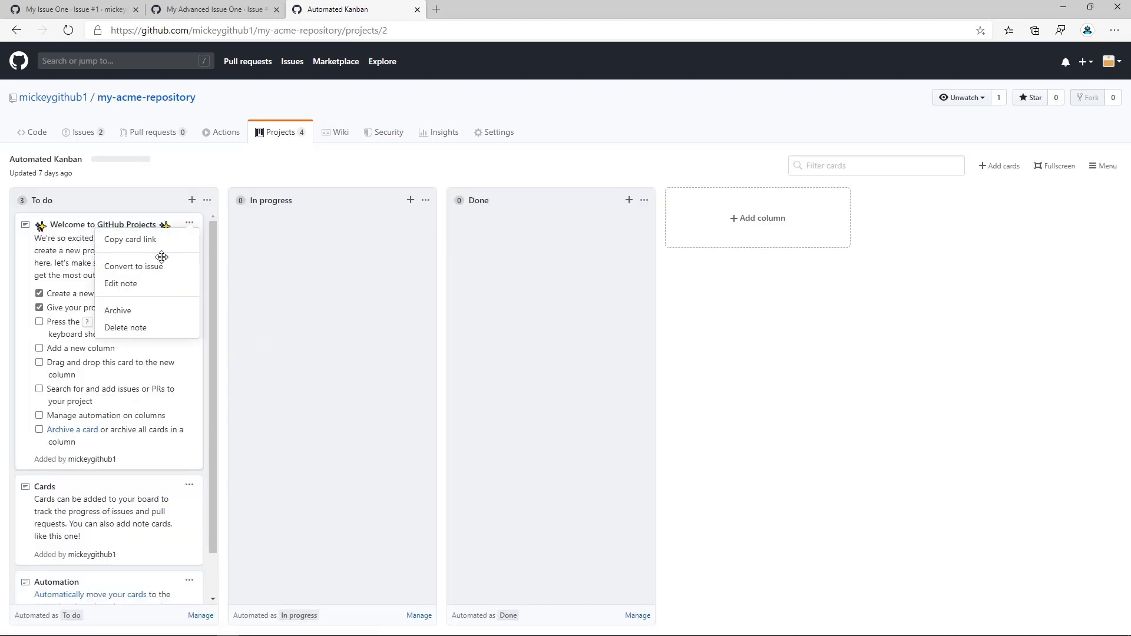
left_click(132, 311)
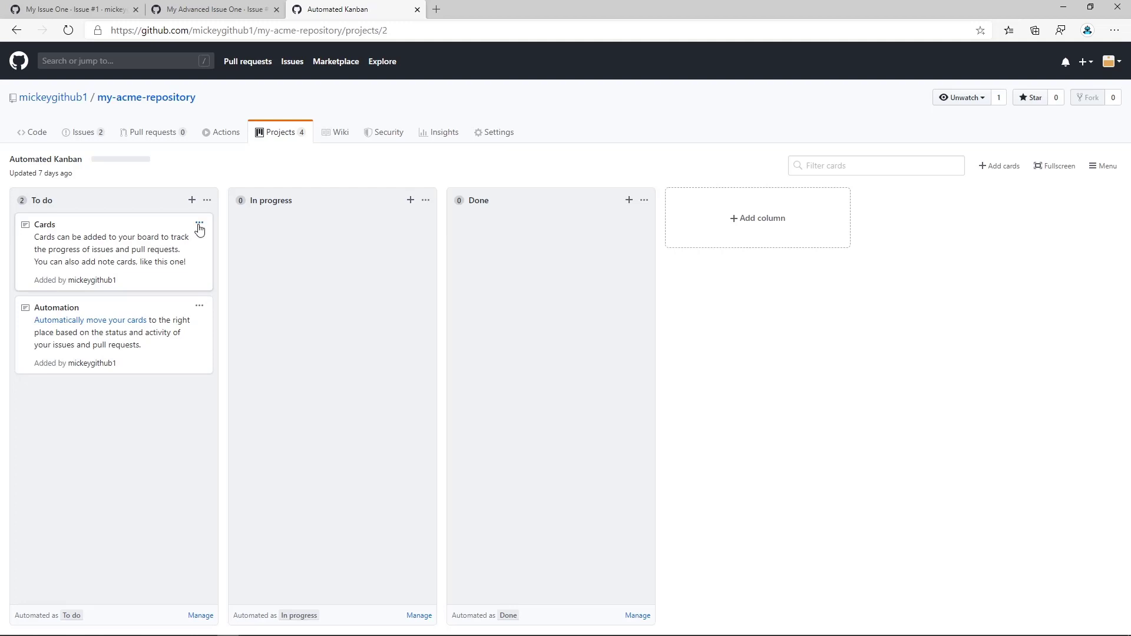
left_click(199, 223)
left_click(149, 314)
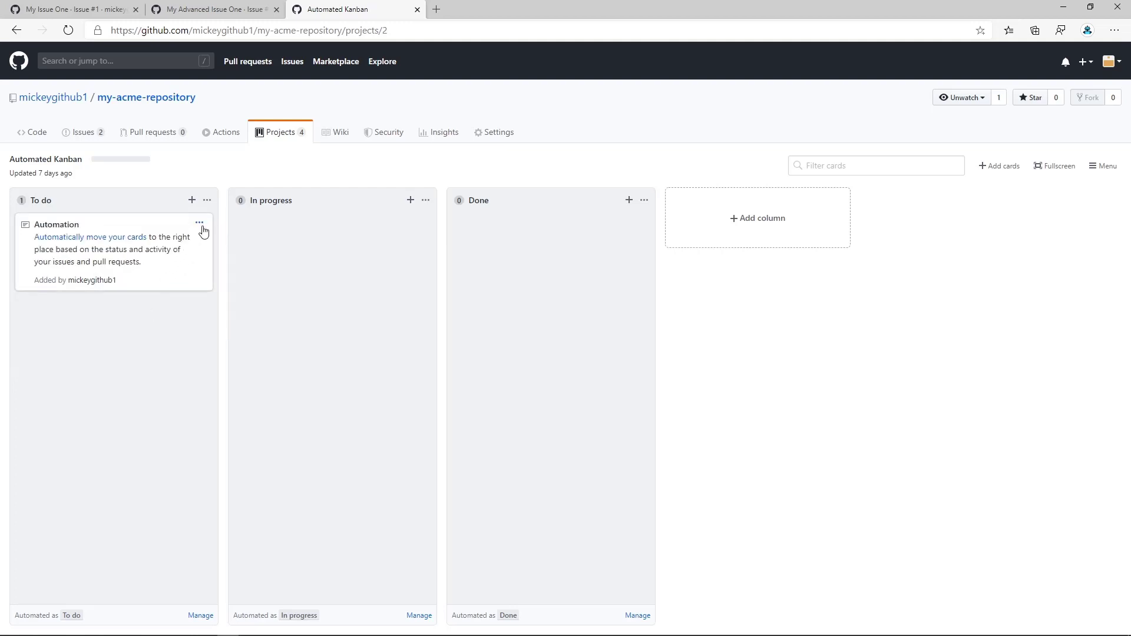
left_click(199, 223)
left_click(148, 311)
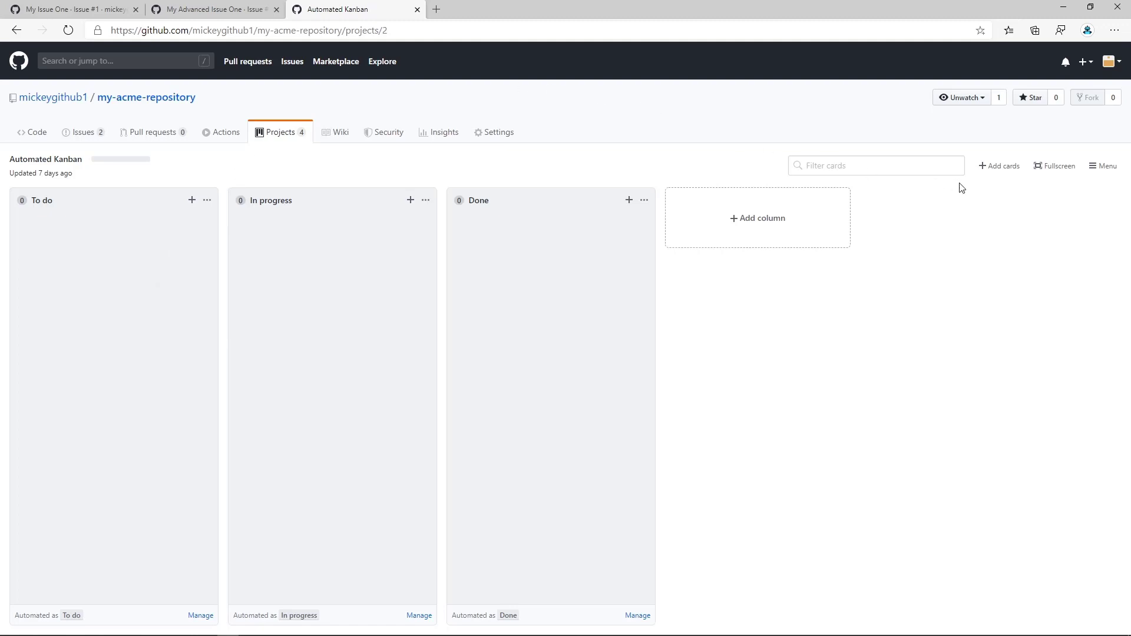
Add My Advanced Issue Two and My Advanced Issue One, in that order, to the Automated Kanban board's To do column.
left_click(993, 167)
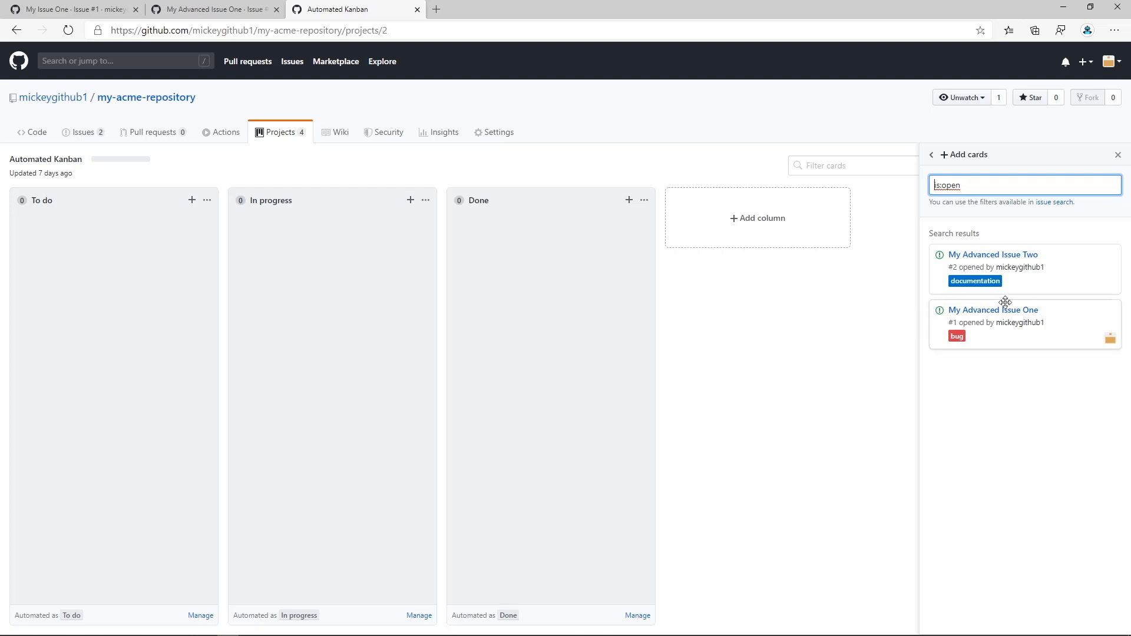
left_click_drag(1070, 263, 111, 253)
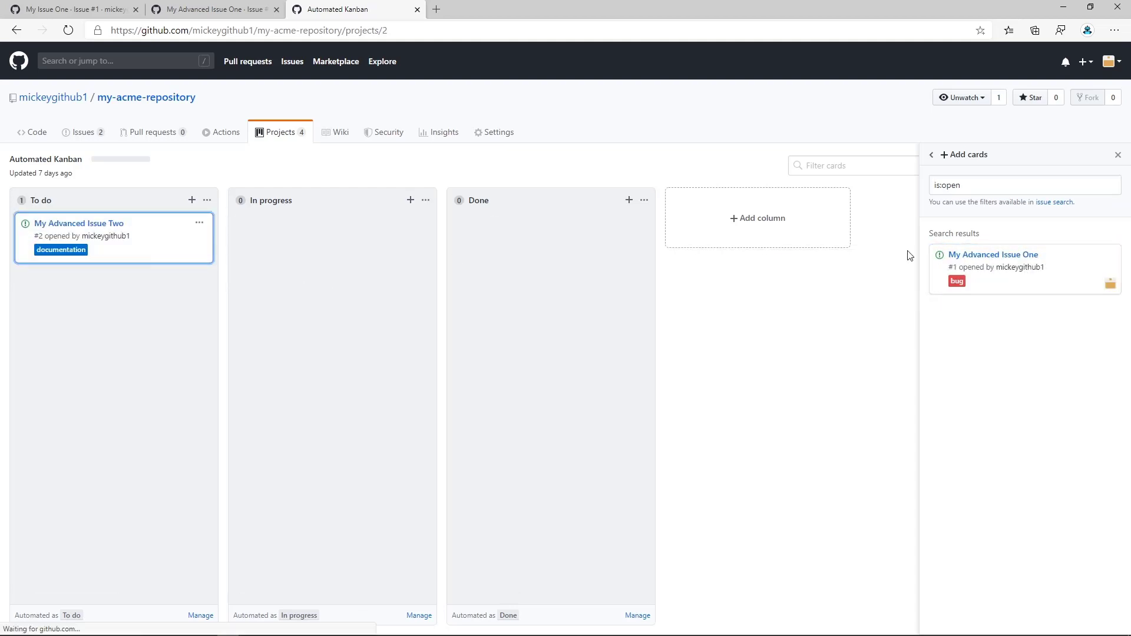
left_click_drag(1079, 261, 176, 298)
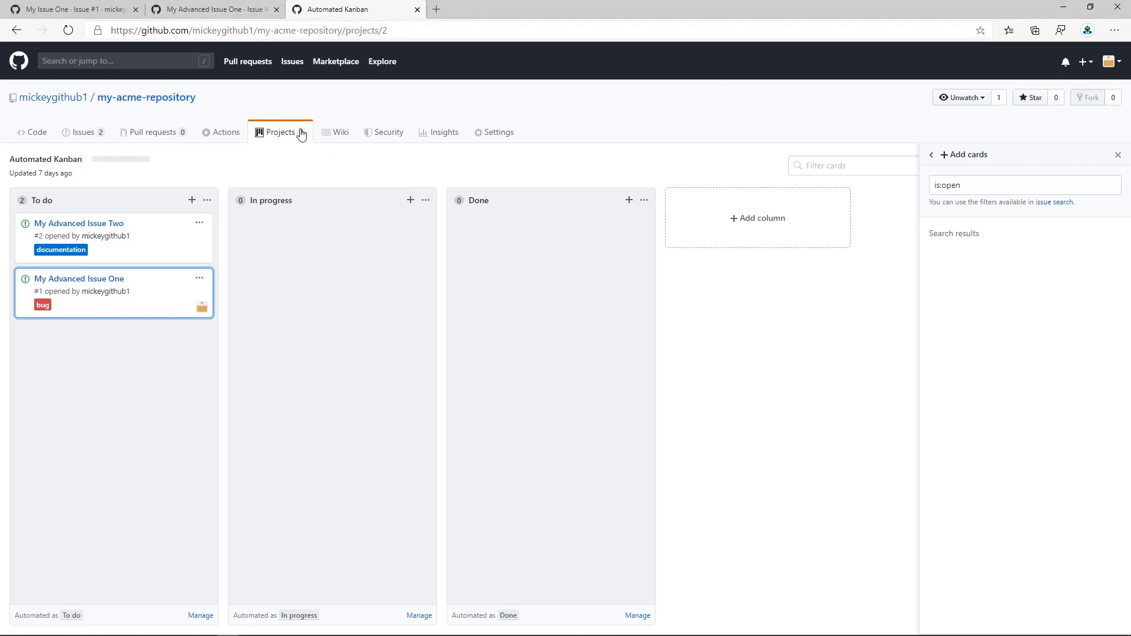
Open the Automated Kanban With Reviews board in another browser tab, keeping the Automated Kanban tab open.
right_click(284, 137)
left_click(330, 147)
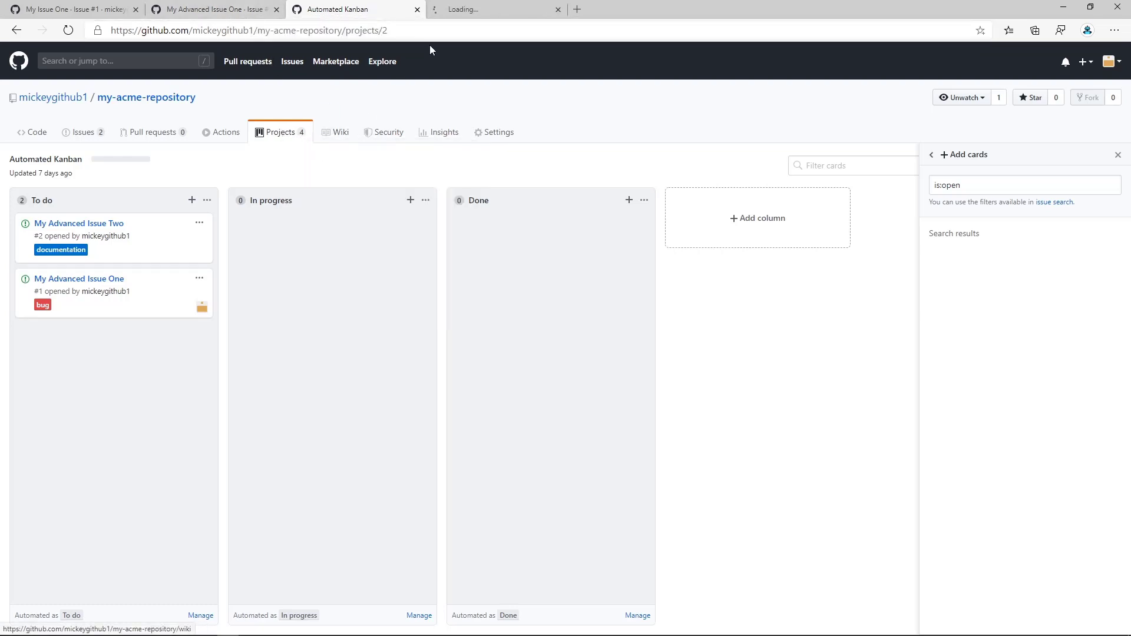
left_click(487, 15)
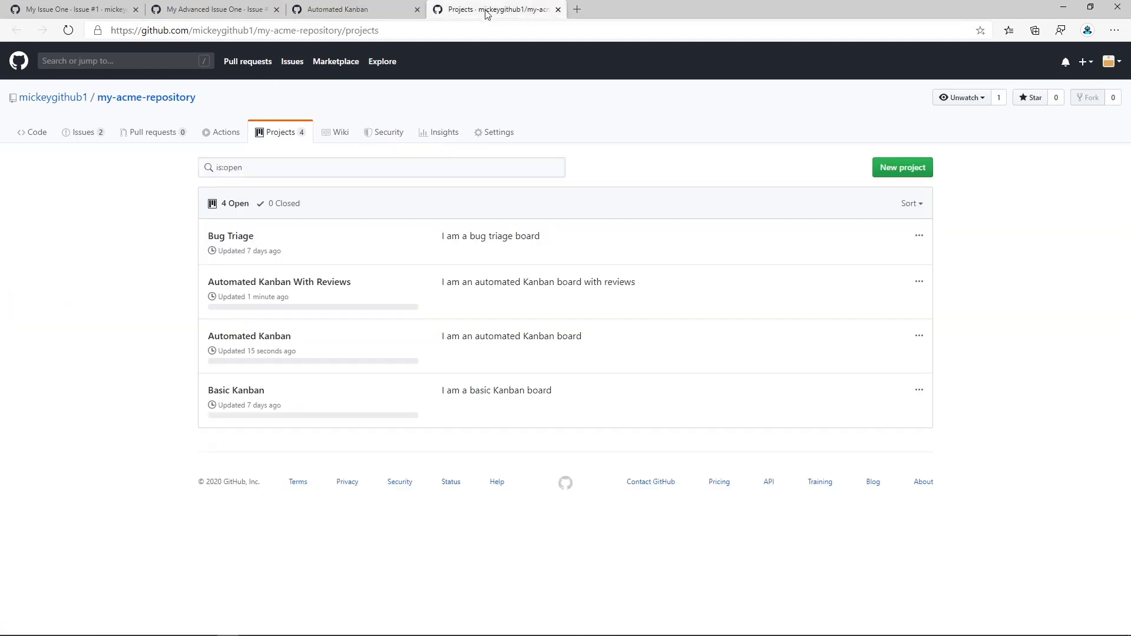
left_click(306, 284)
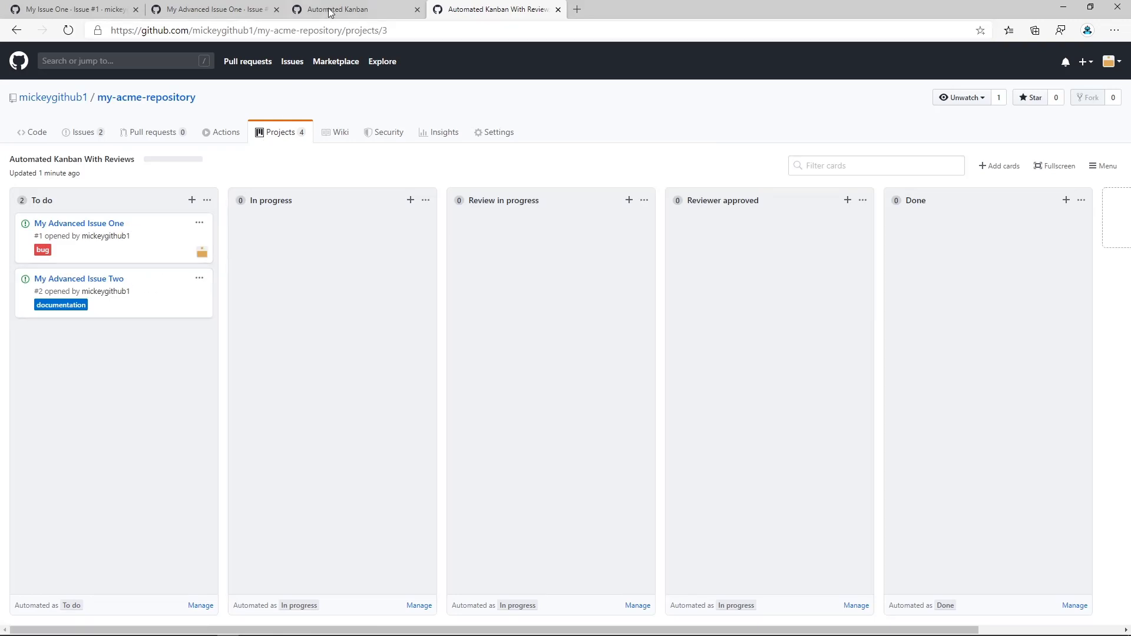
Return to the Automated Kanban browser tab and open My Advanced Issue One from the repository's issues there.
left_click(387, 13)
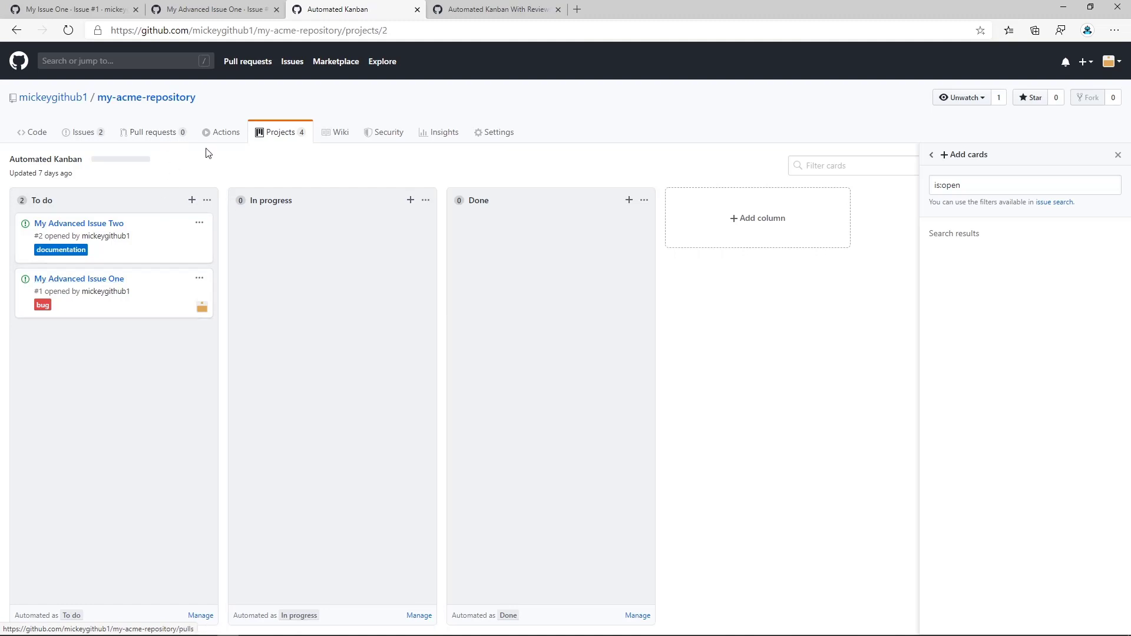
left_click(81, 137)
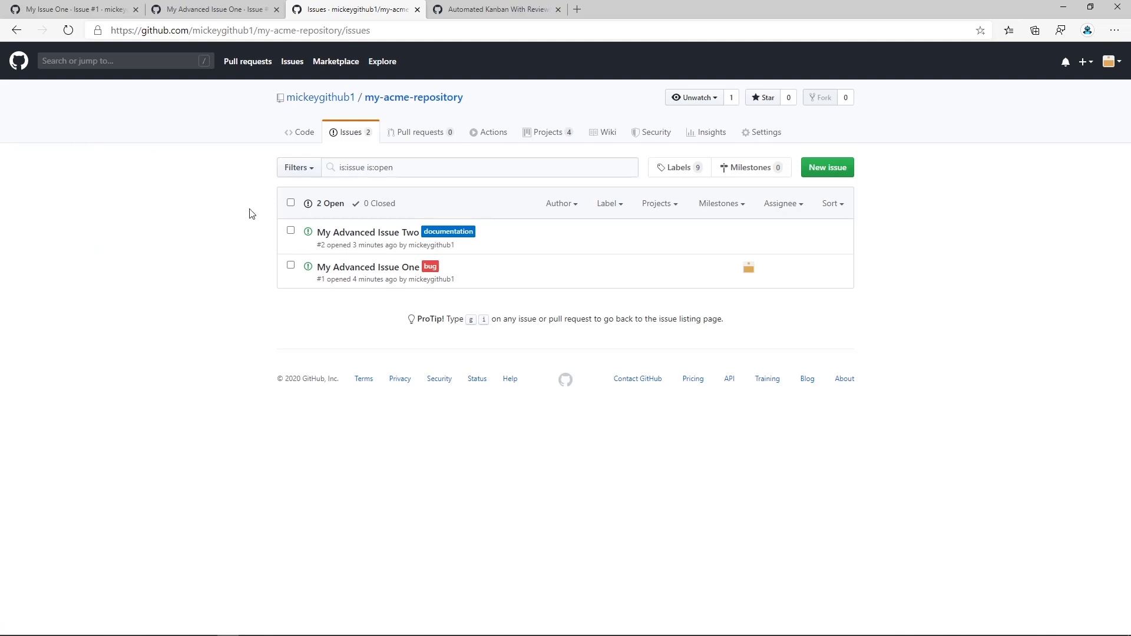
left_click(366, 273)
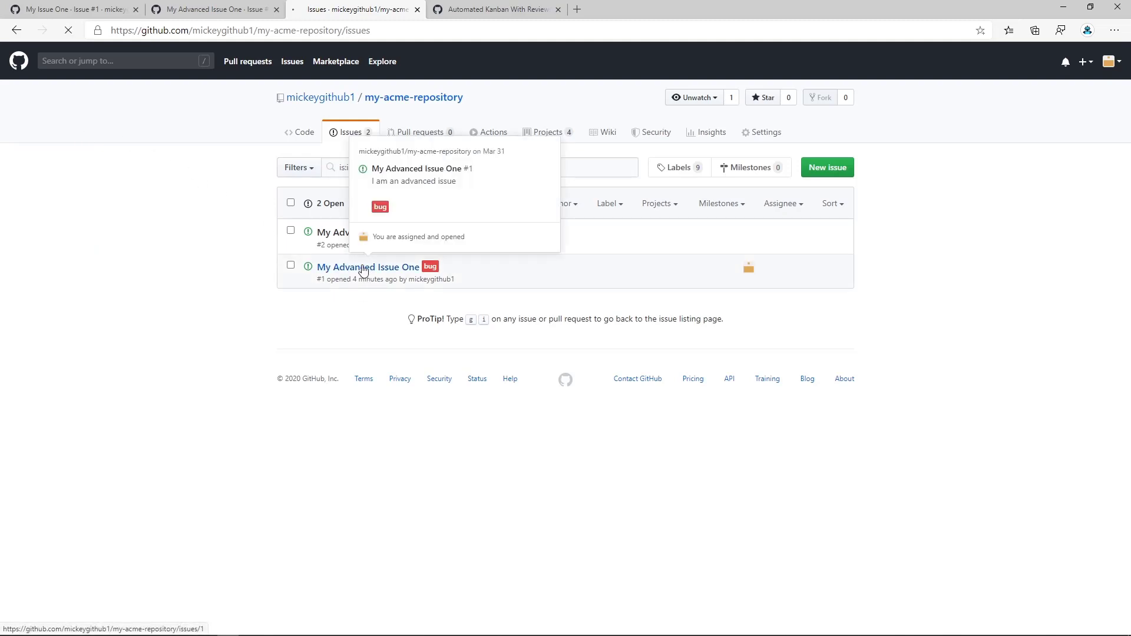